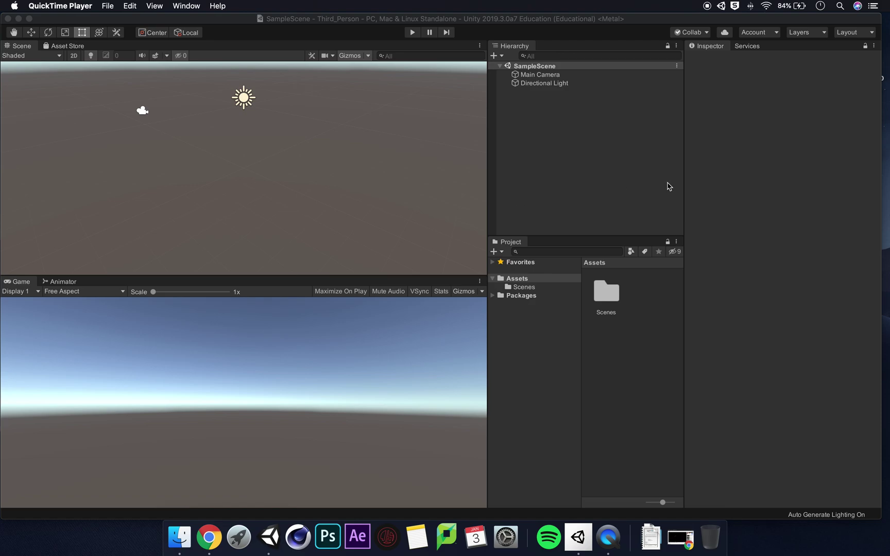
- Widen the Unity editor window and add a cube to SampleScene
click(882, 233)
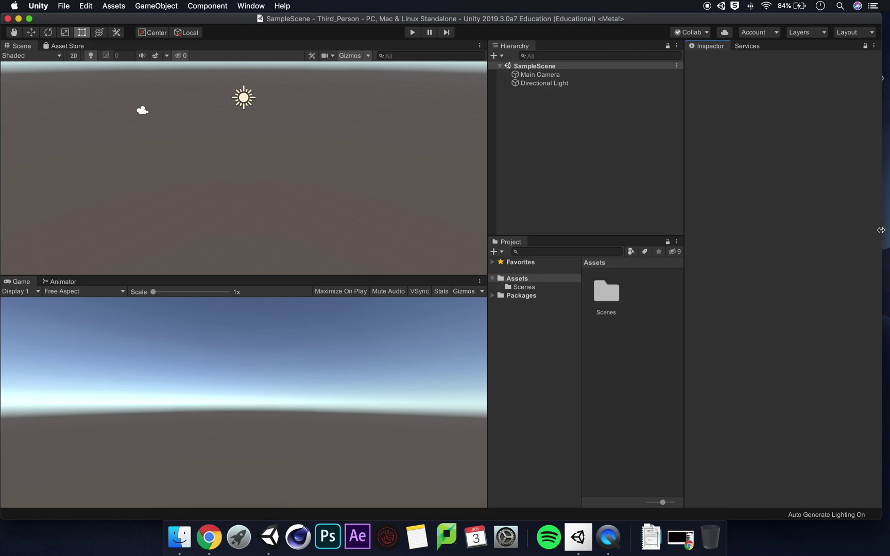
drag(882, 233, 889, 232)
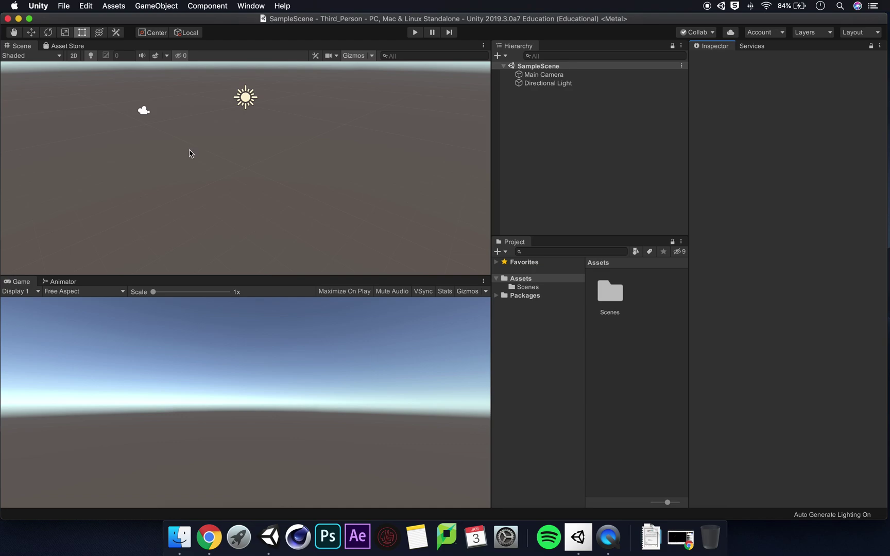
click(156, 6)
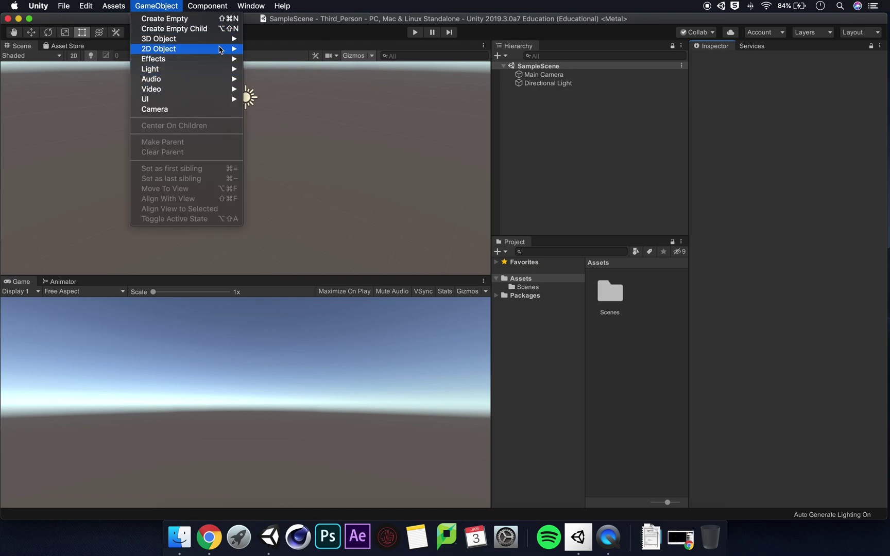
mouse_move(216, 41)
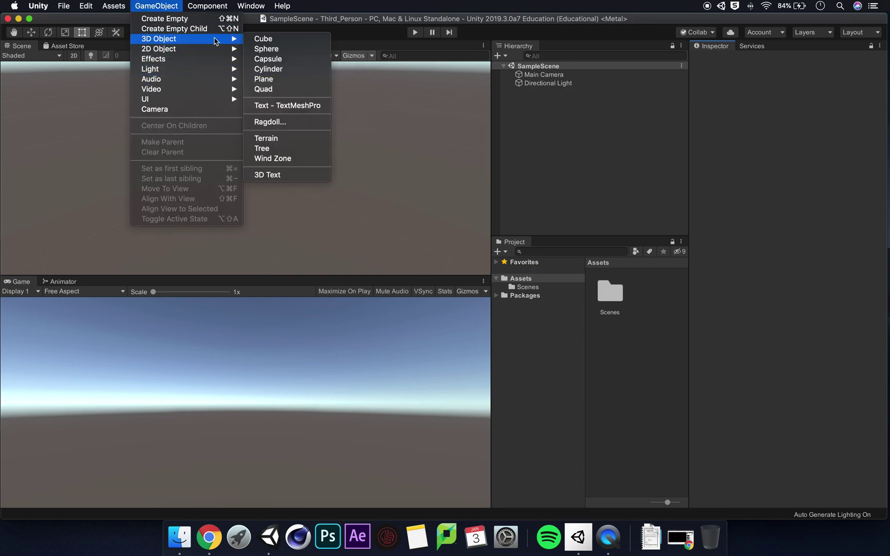
click(282, 38)
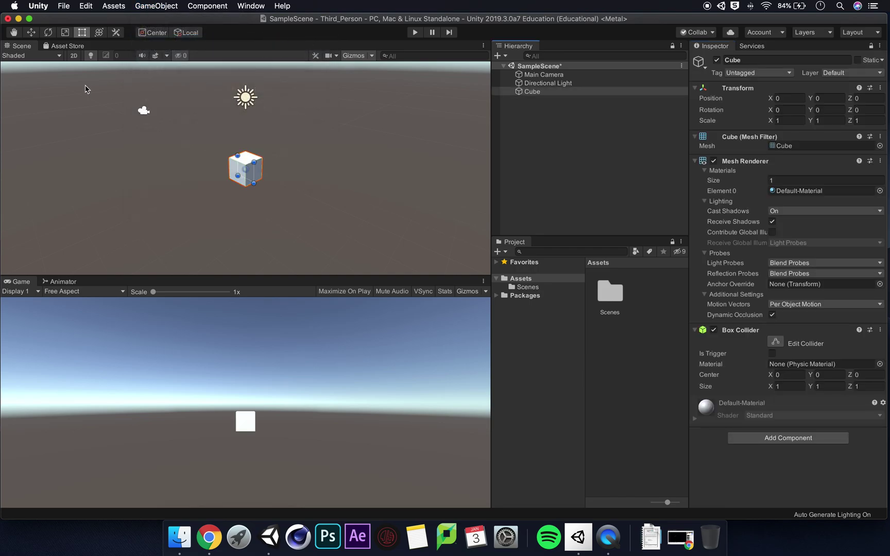
- Scale the cube into a flat slab about 10.19 × 0.40 × 10.91
click(65, 32)
drag(212, 185, 123, 239)
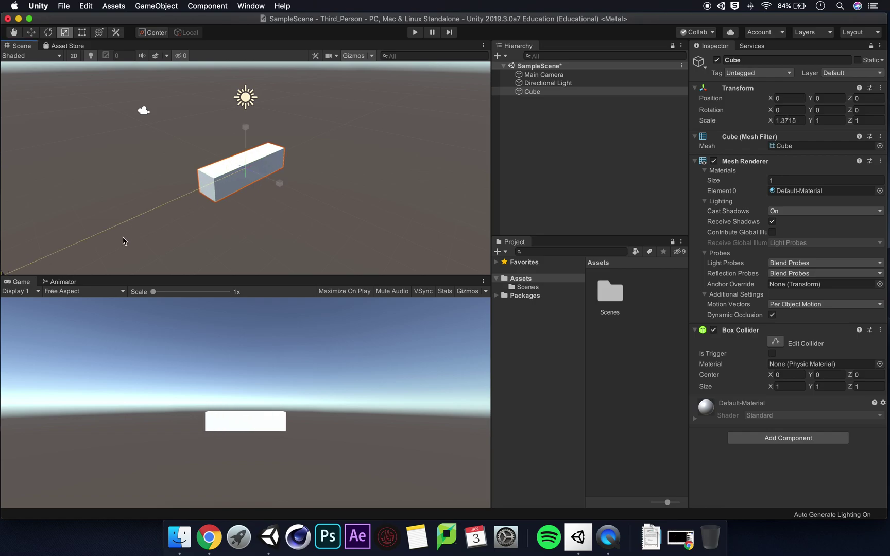
drag(280, 185, 422, 253)
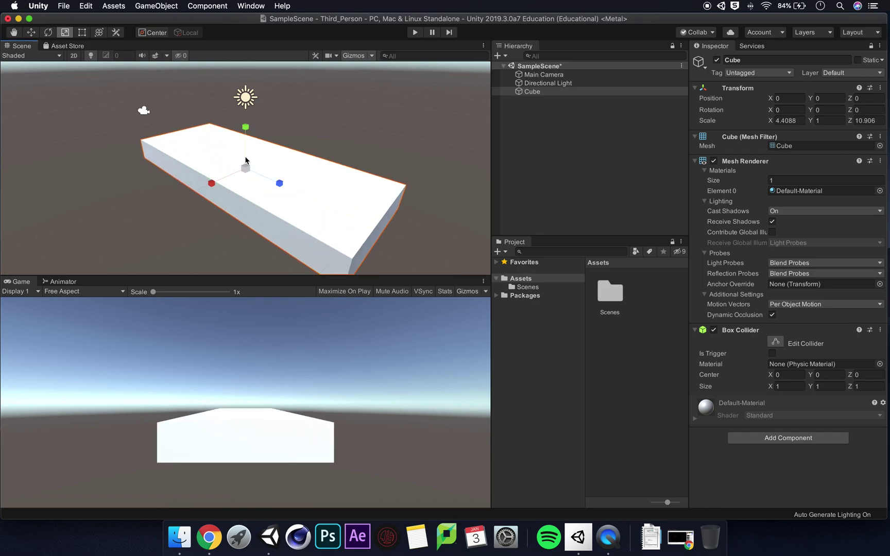
drag(213, 183, 178, 205)
drag(245, 125, 243, 144)
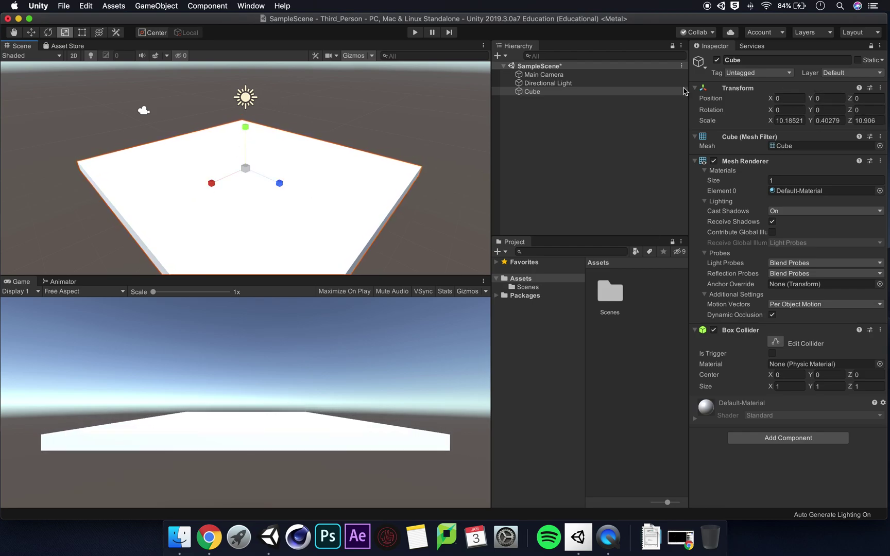
click(570, 118)
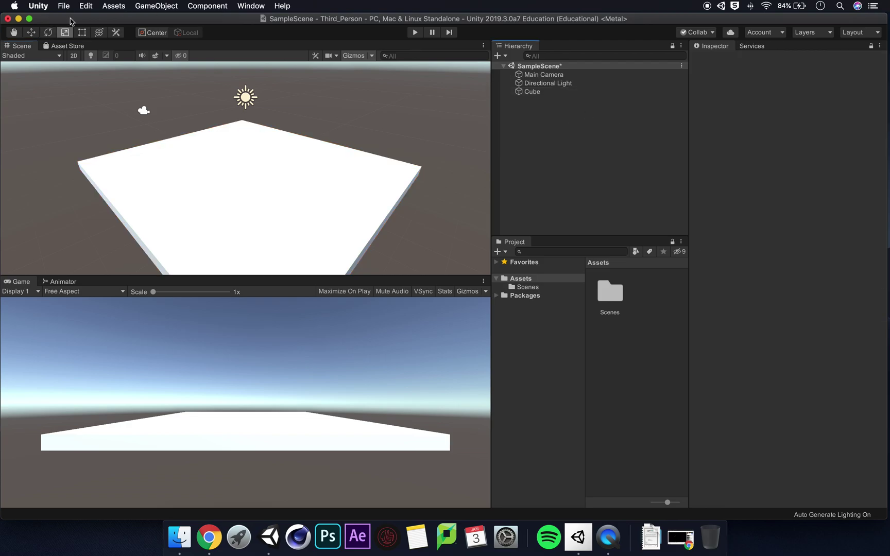
- Add a capsule from the 3D Object menu
click(177, 6)
mouse_move(213, 17)
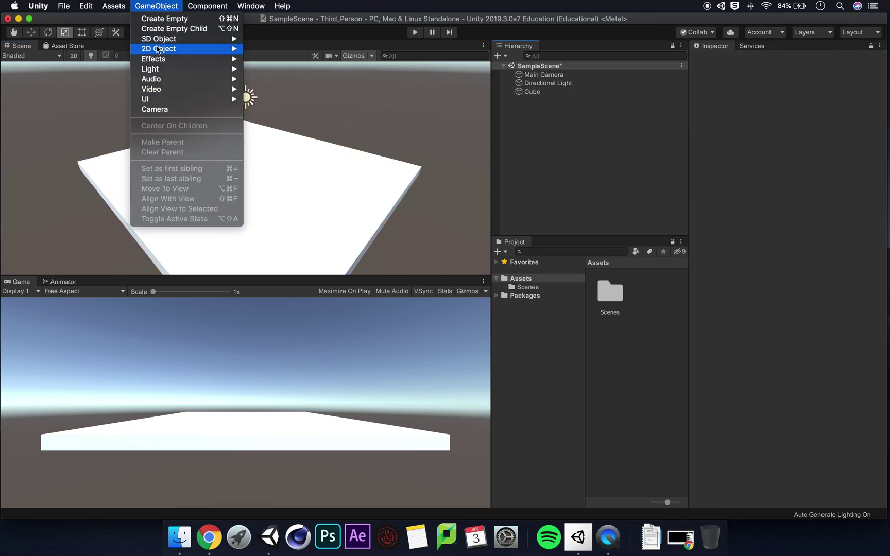
mouse_move(195, 43)
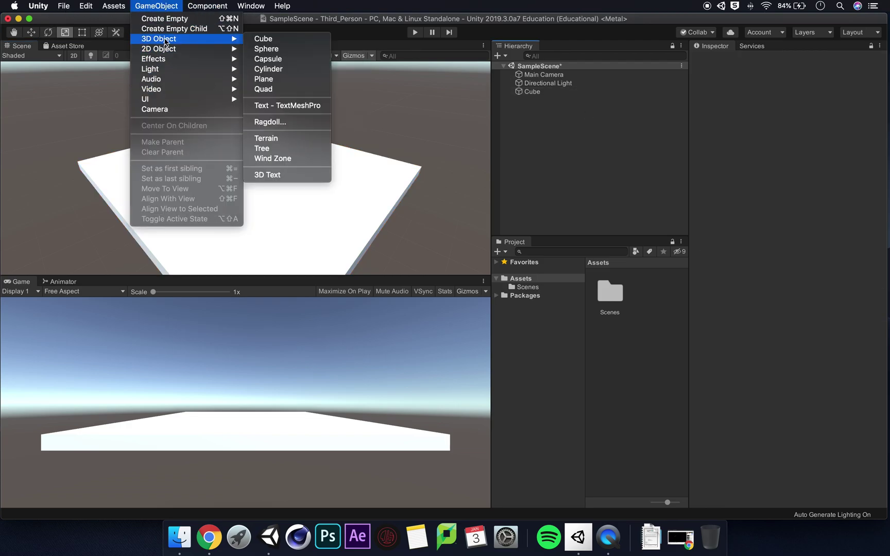
click(287, 60)
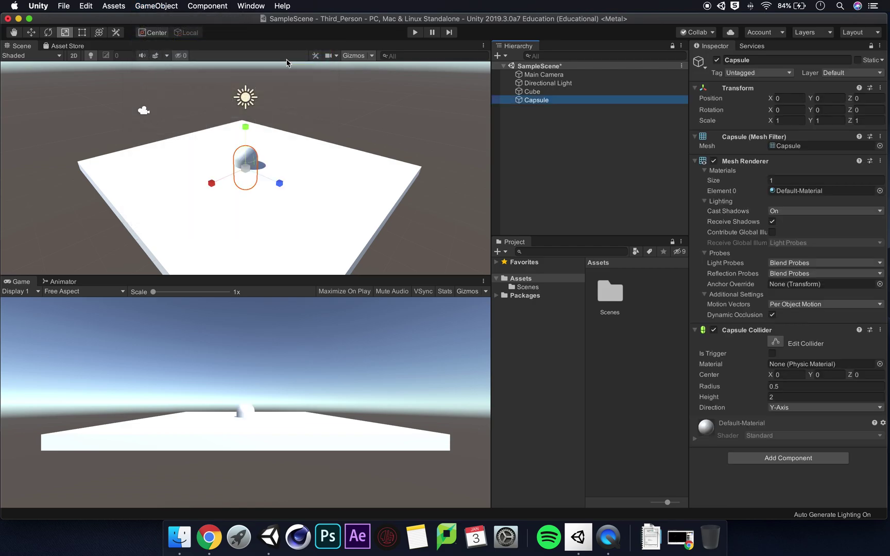
- Lift the capsule to Y 1.38 with the Move tool's Y handle
click(31, 32)
drag(246, 127, 246, 103)
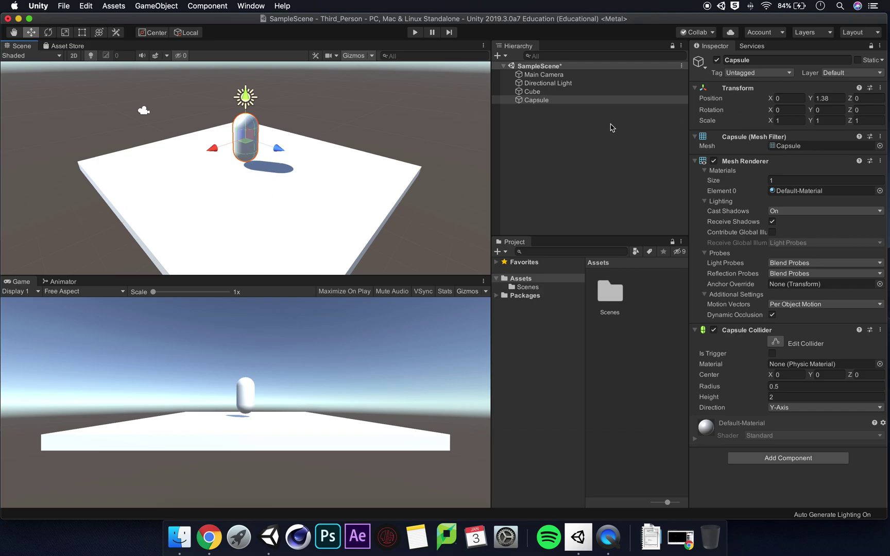
click(765, 60)
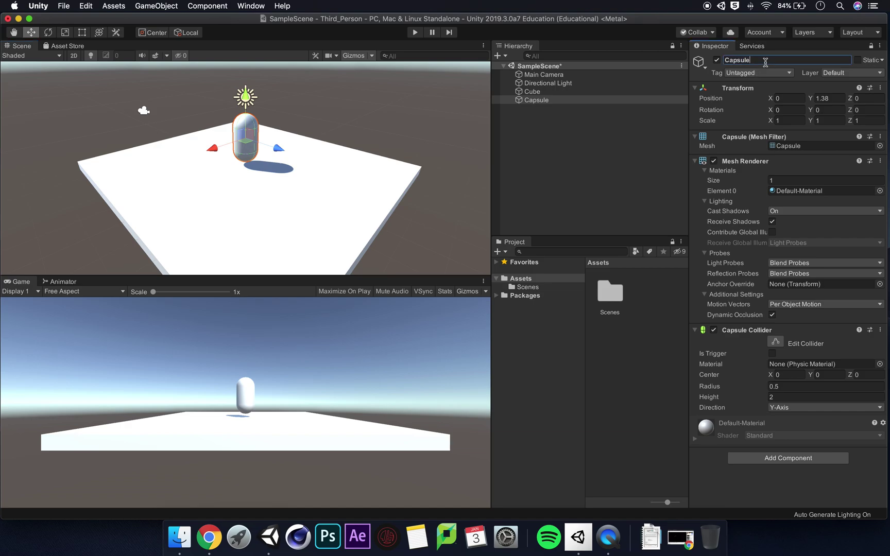
- Replace the name Capsule with Player in the Inspector's name field
key(BackSpace)
key(BackSpace)
key(BackSpace)
key(BackSpace)
key(BackSpace)
key(BackSpace)
key(BackSpace)
text(Player)
key(Return)
- Remove the Capsule Collider and add a Character Controller found by searching 'charac'
click(882, 330)
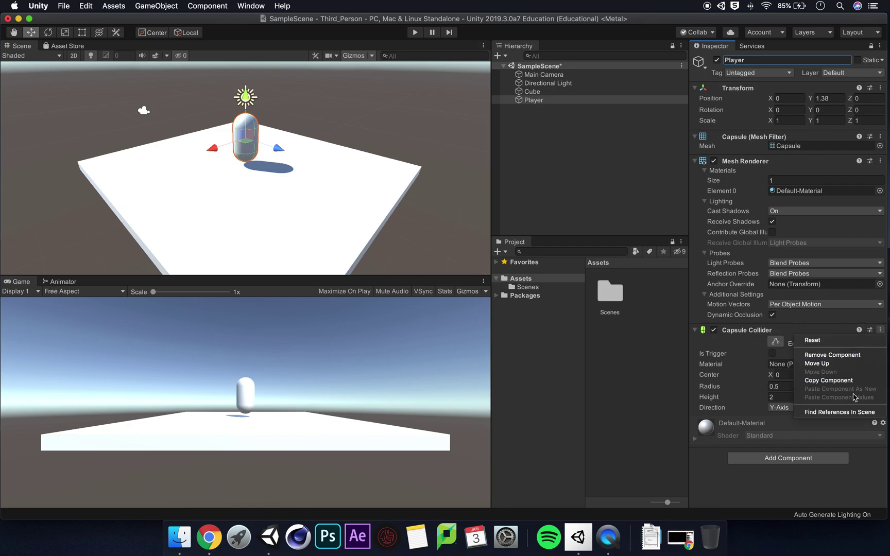
click(859, 356)
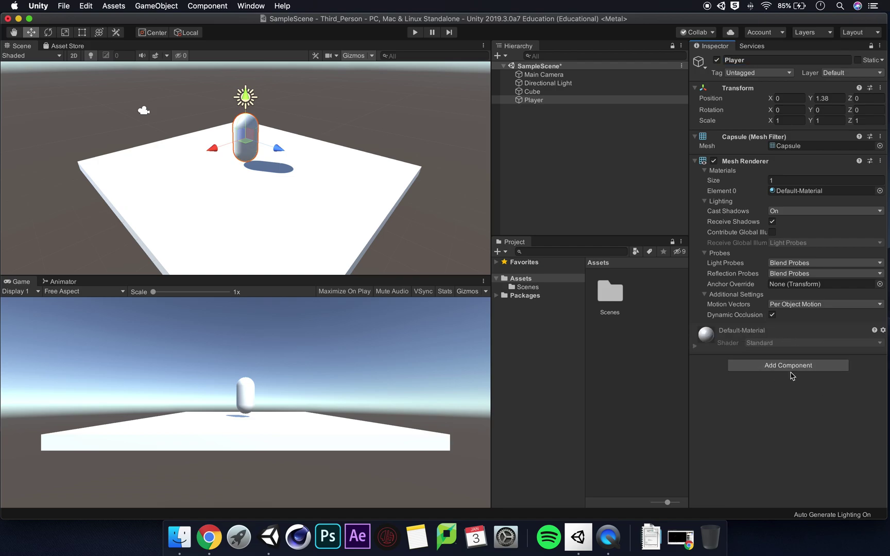
click(768, 365)
text(pl)
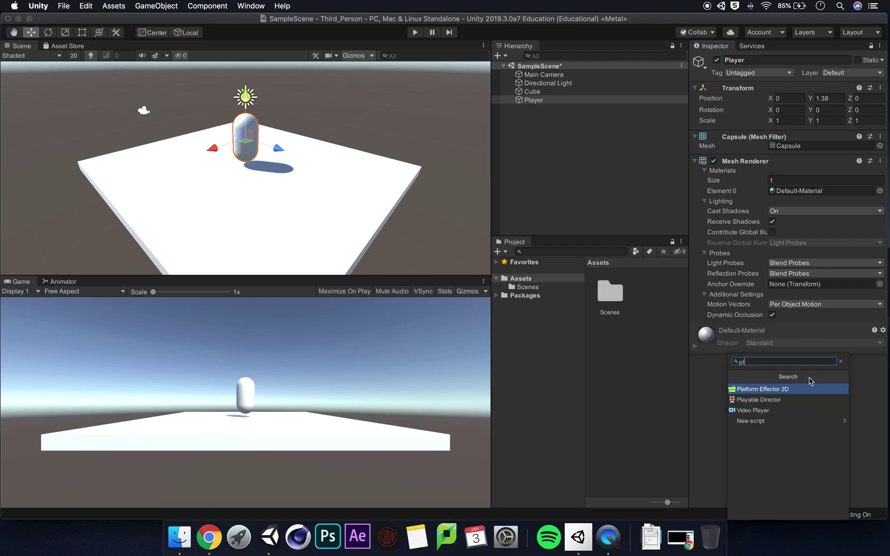
text(ayer)
key(BackSpace)
key(BackSpace)
key(BackSpace)
key(BackSpace)
key(BackSpace)
key(BackSpace)
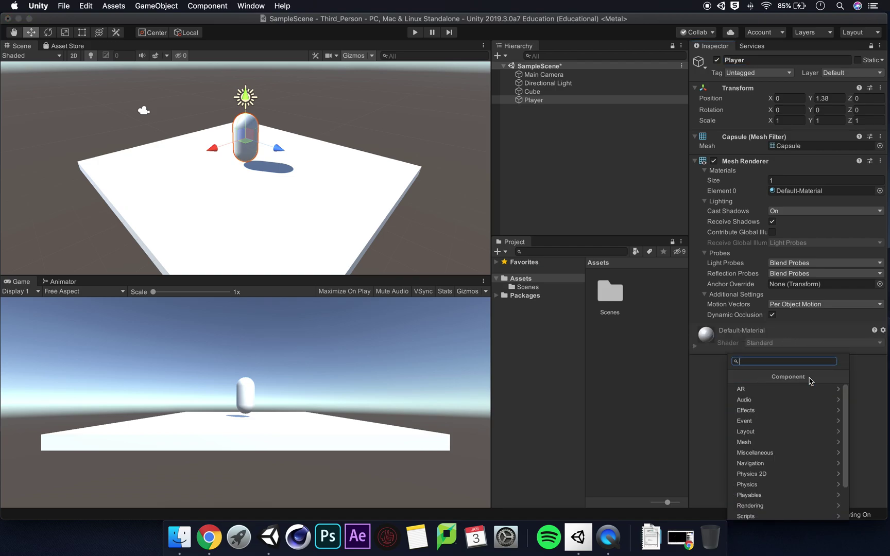
text(charac)
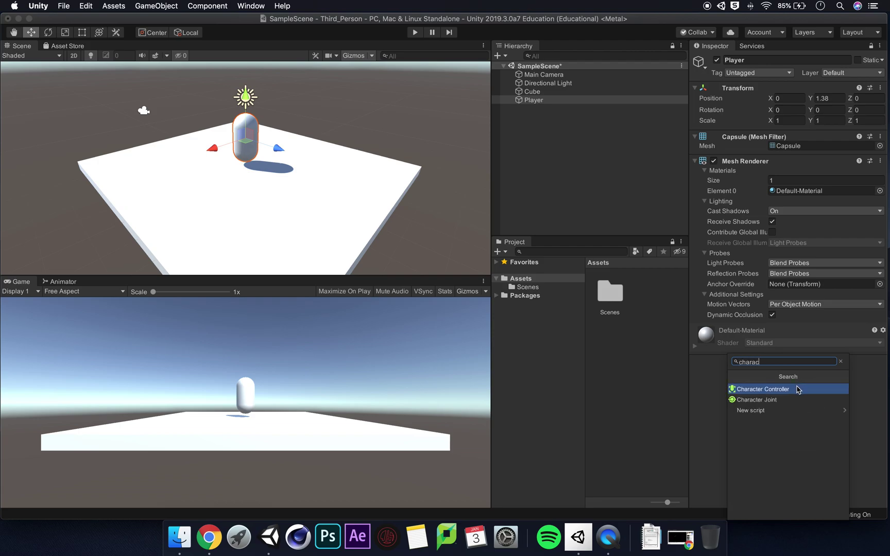
click(798, 390)
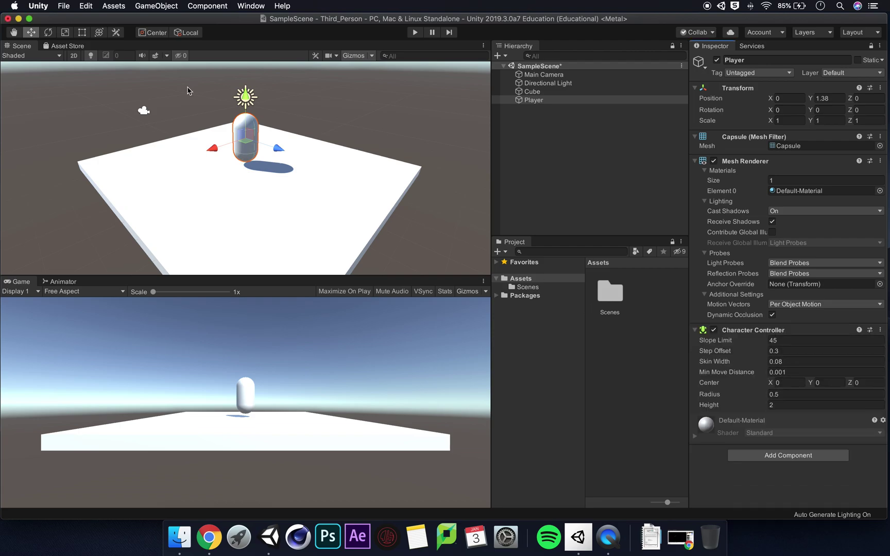
- Orbit and zoom the Scene view to inspect the Player's Character Controller capsule
scroll(280, 194, up, 8)
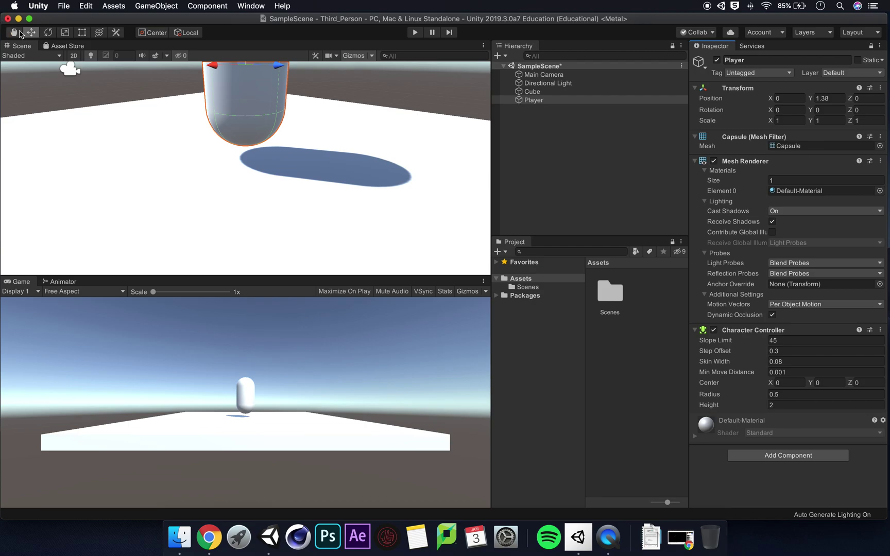
alt+drag(308, 134, 324, 245)
alt+right_drag(324, 245, 294, 172)
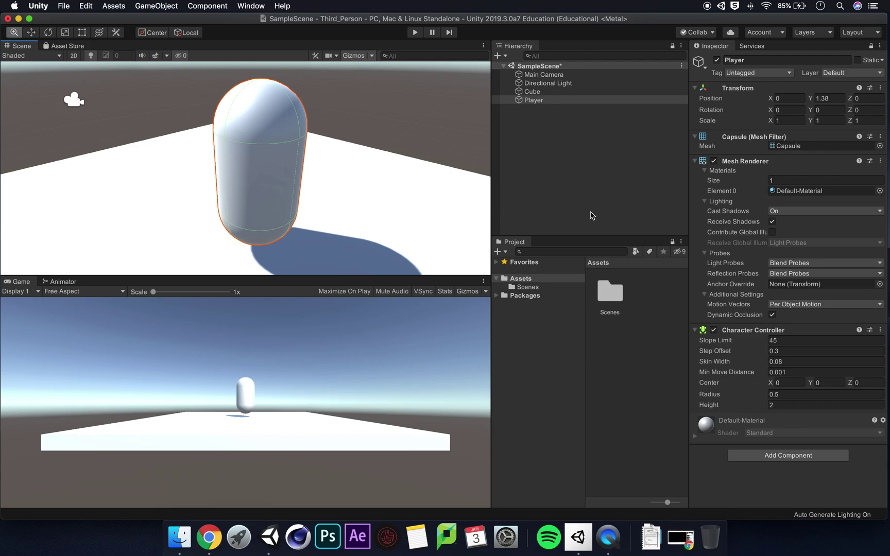
scroll(329, 199, down, 10)
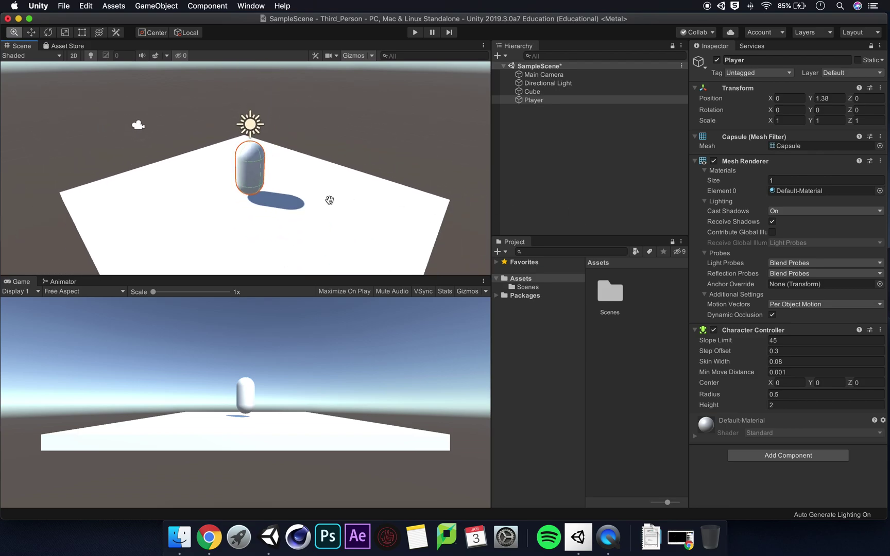
scroll(304, 202, up, 6)
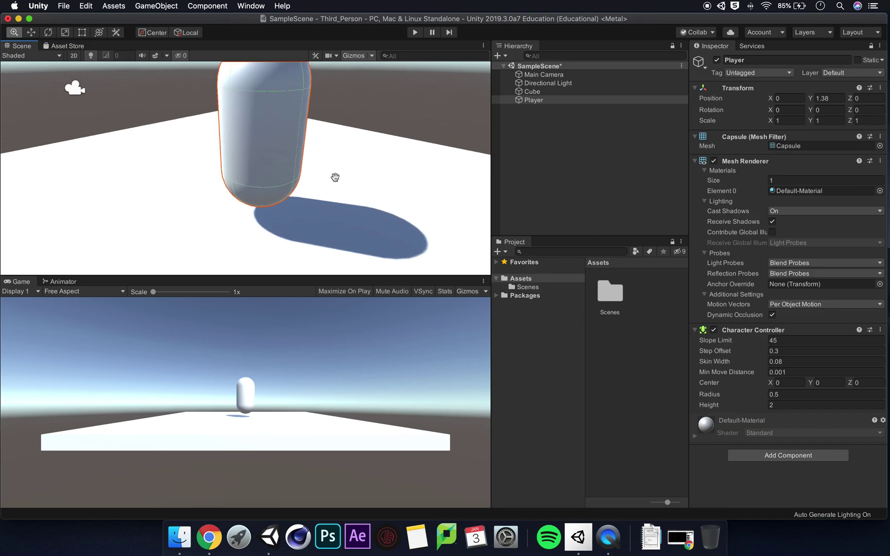
scroll(344, 188, down, 3)
scroll(342, 190, up, 1)
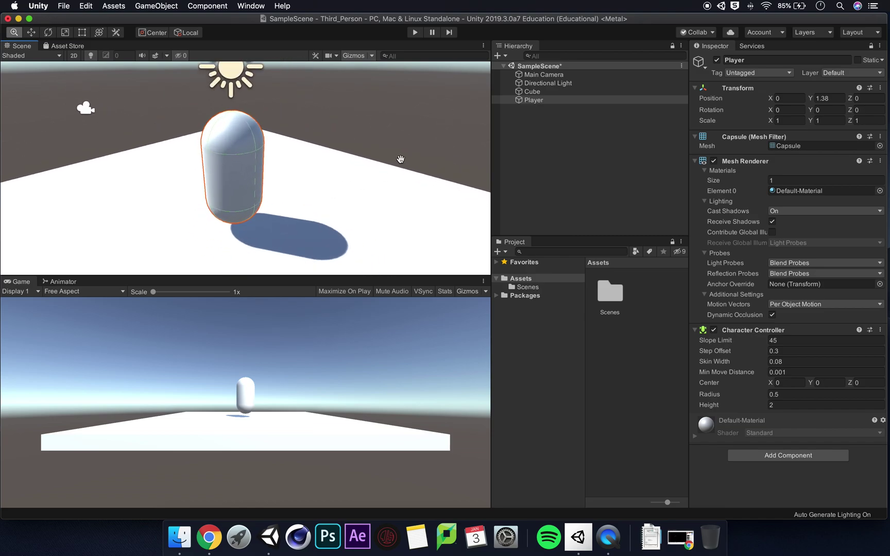
- Create a folder named Scripts in Assets
right_click(656, 297)
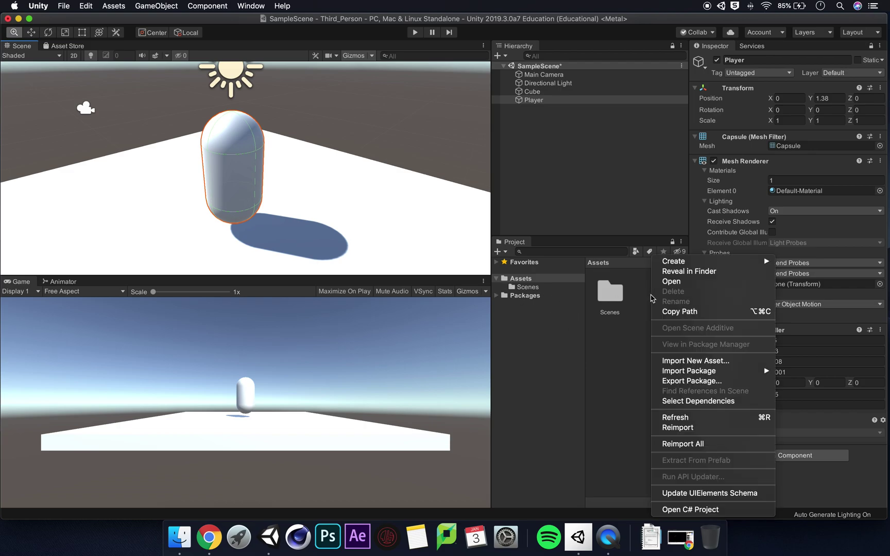
mouse_move(684, 264)
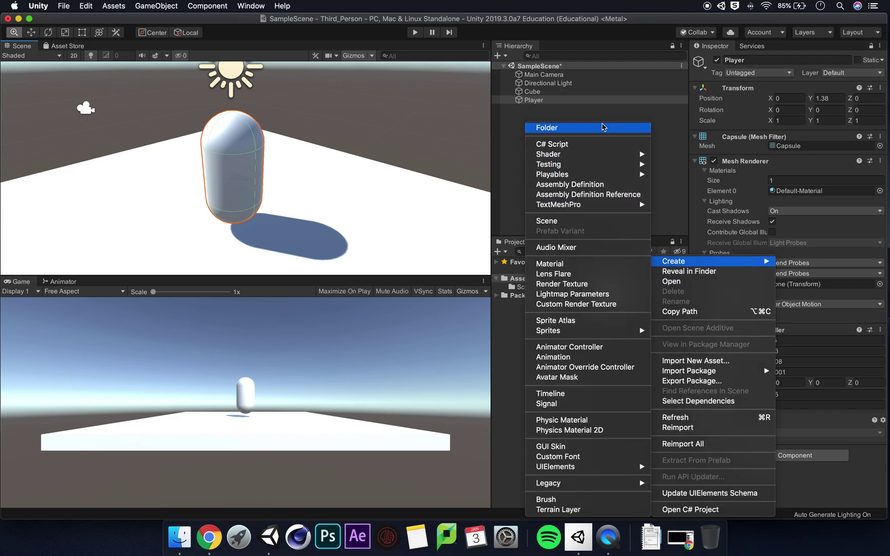
click(594, 132)
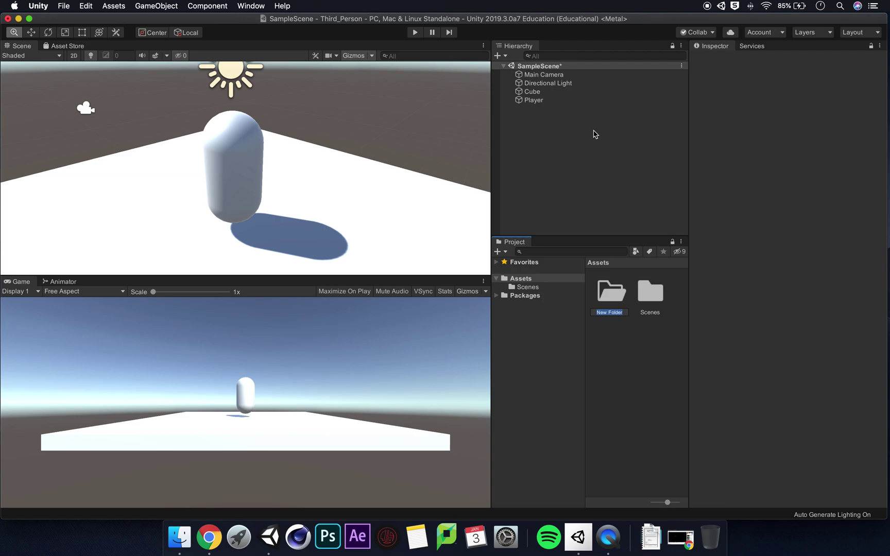
text(Scripts)
key(Return)
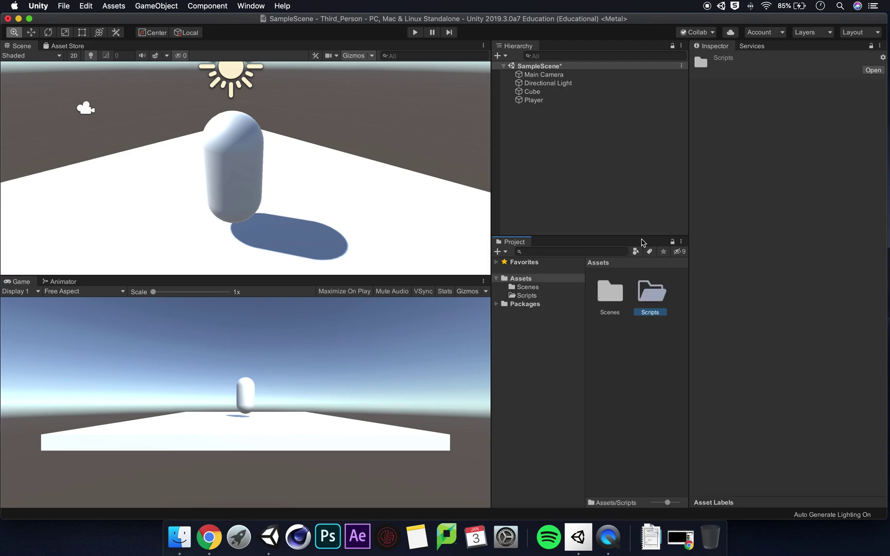
- Create a C# script named Player inside the Scripts folder
double_click(653, 299)
right_click(637, 296)
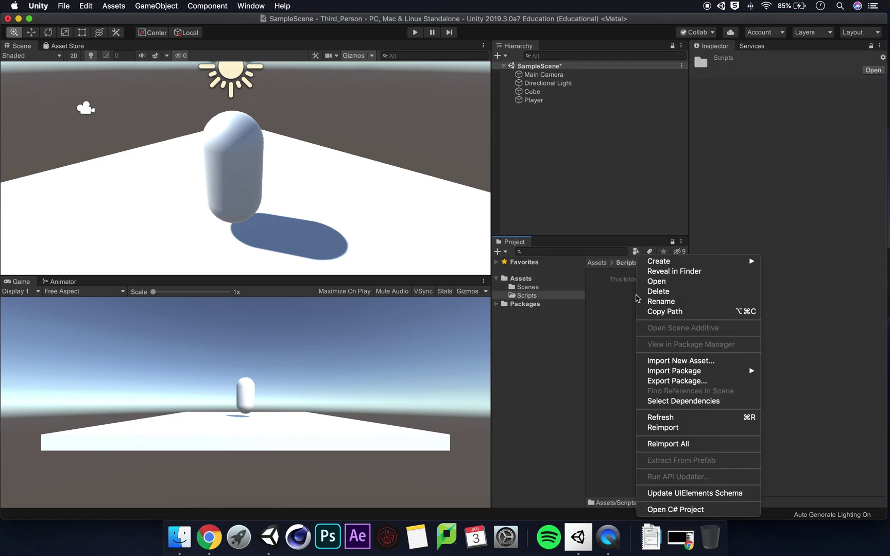
mouse_move(692, 265)
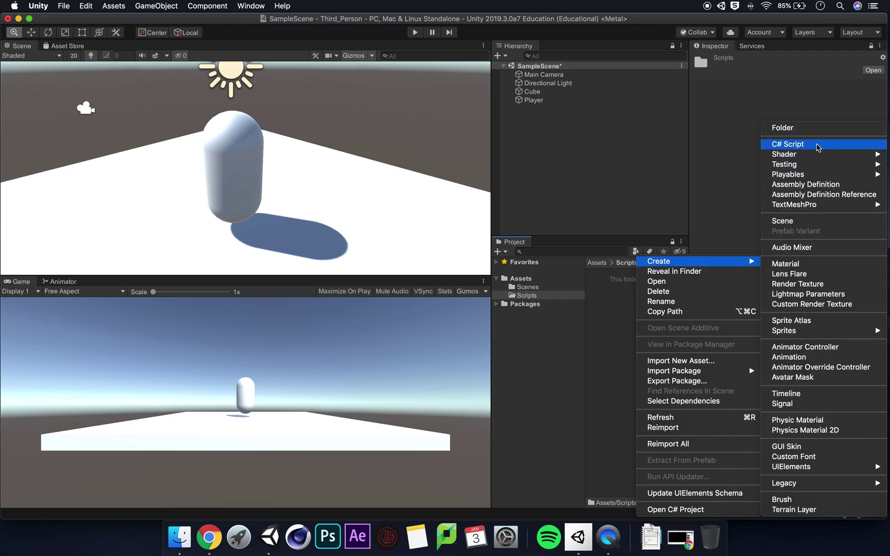
click(818, 146)
text(Player)
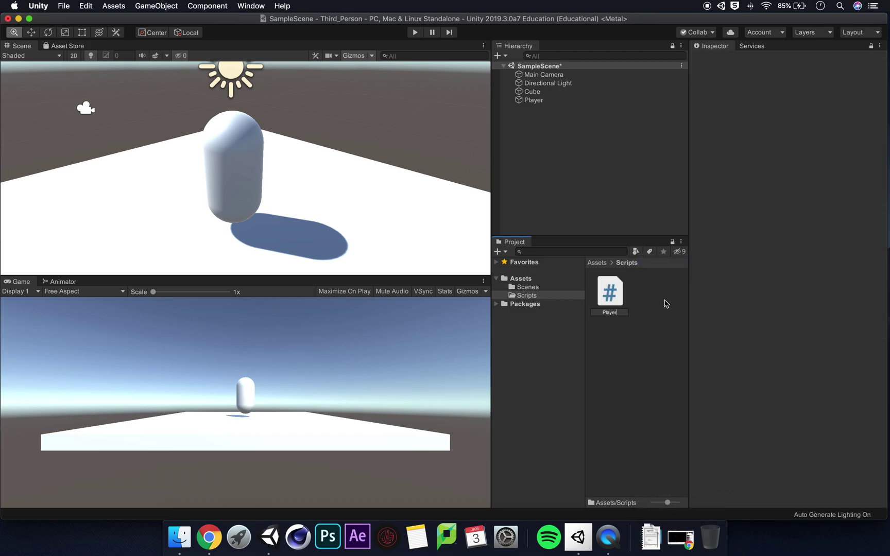
key(Return)
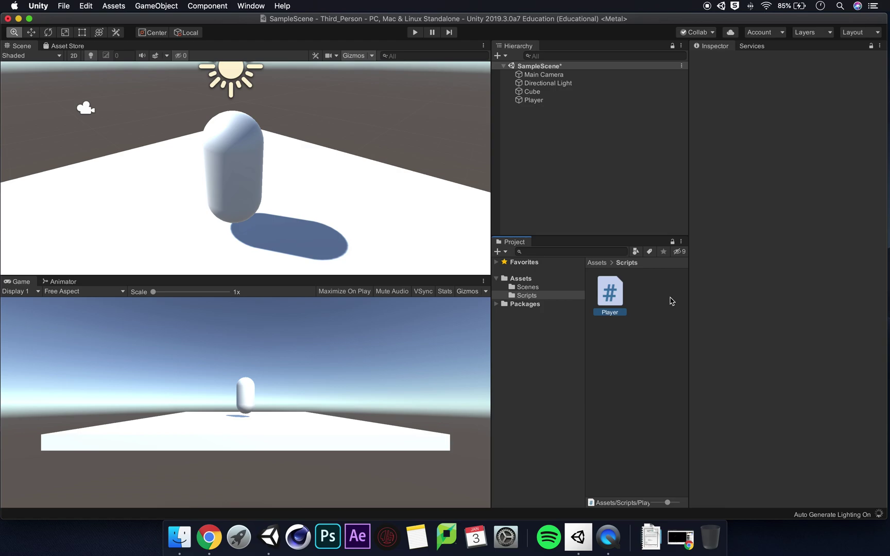
- Attach the Player script as a component on the Player object
click(546, 100)
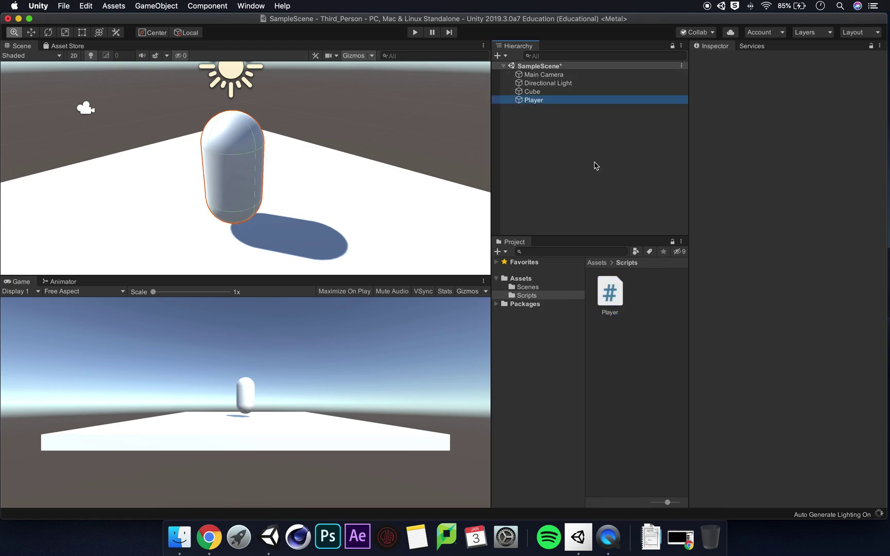
drag(617, 292, 538, 101)
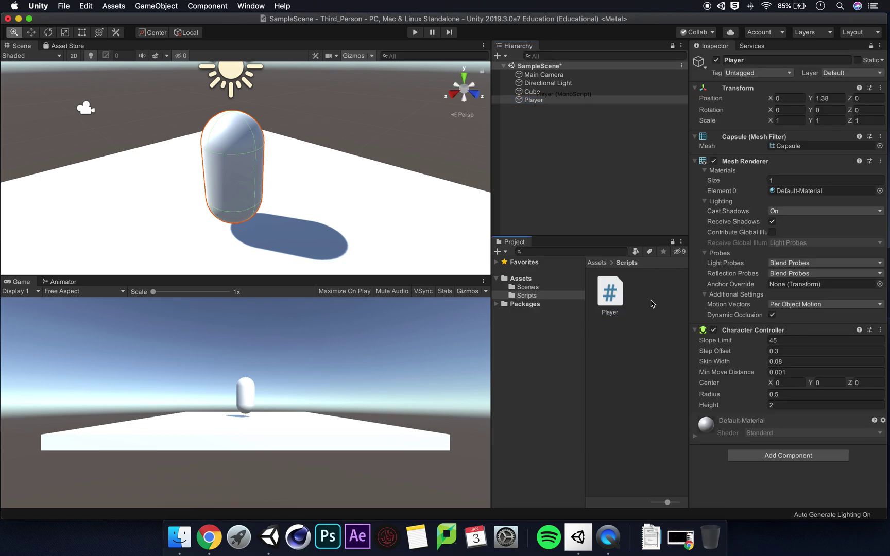
click(800, 458)
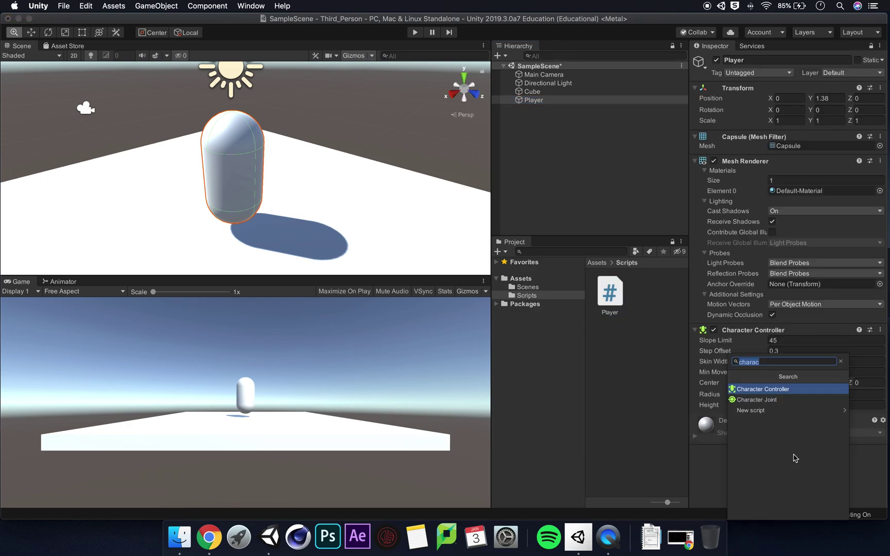
text(player)
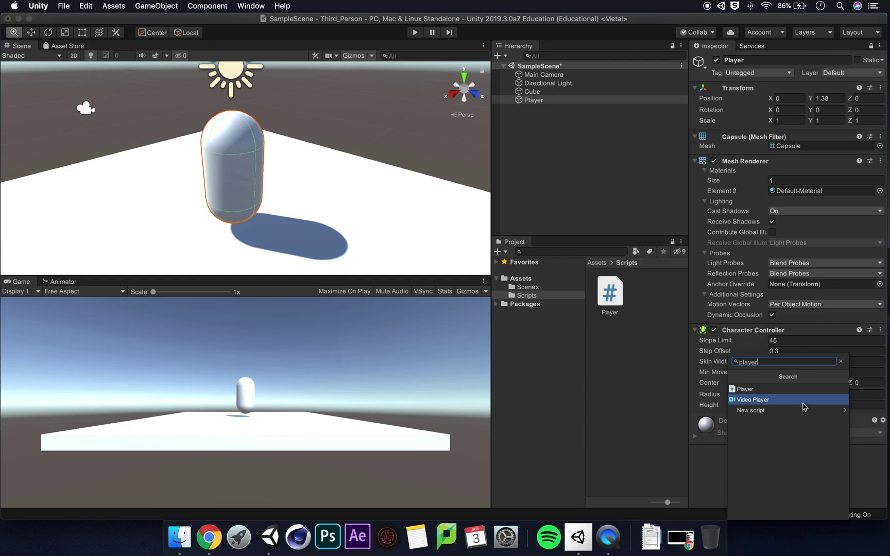
click(762, 389)
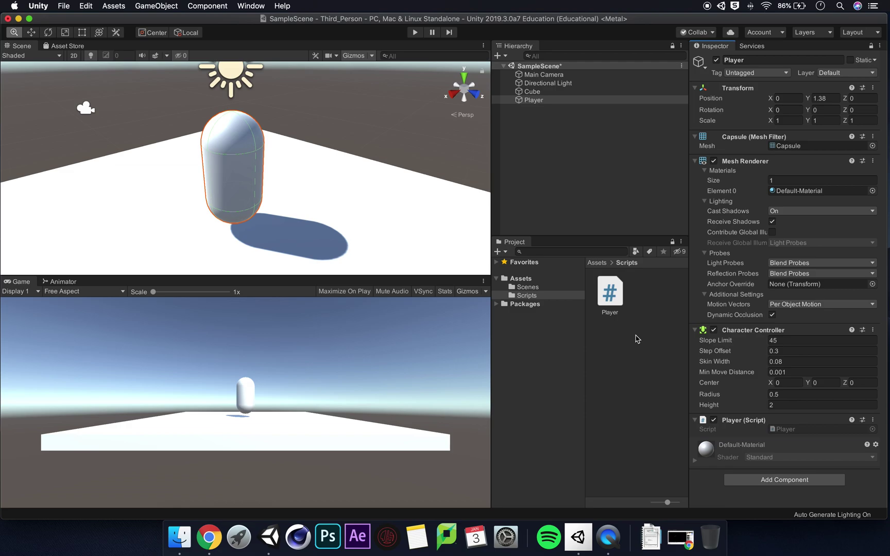
double_click(613, 287)
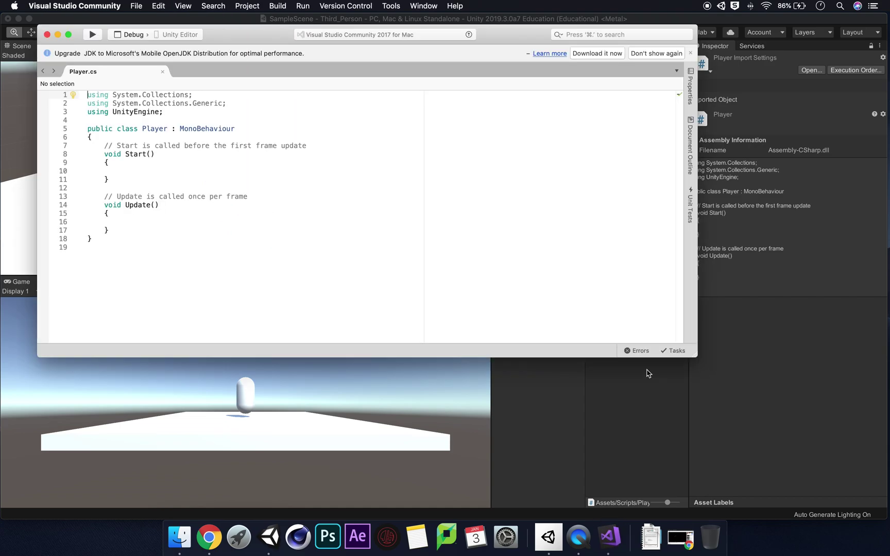
- Enlarge the Visual Studio window and Player.cs text, then reselect Player in Unity
drag(696, 356, 815, 456)
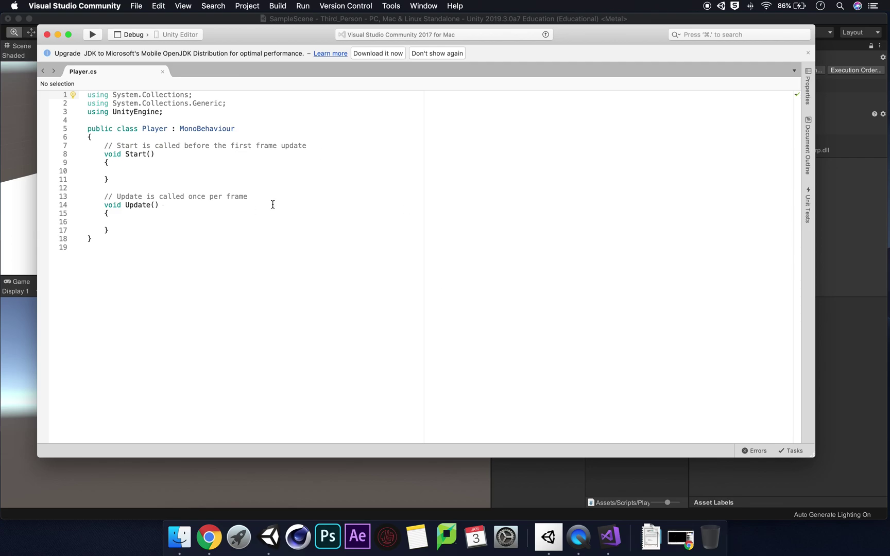
key(super+equal)
key(super+equal)
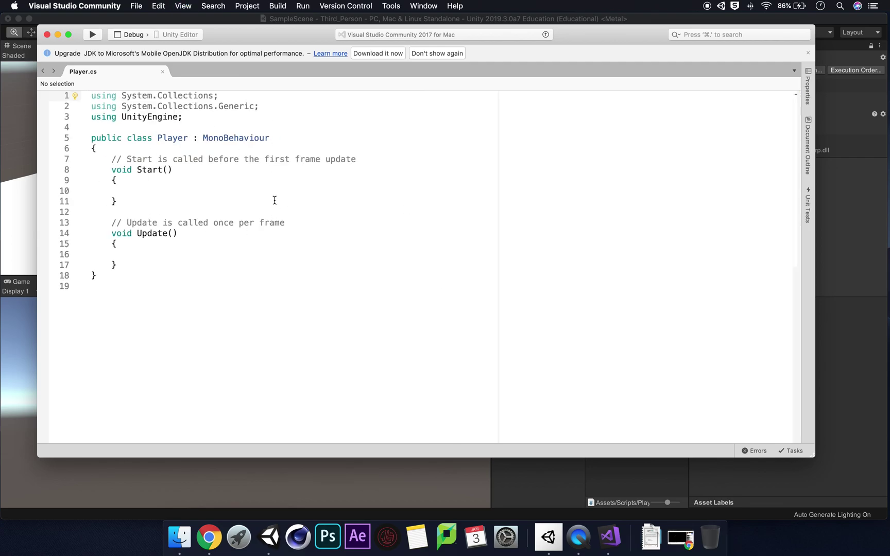
drag(697, 24, 623, 52)
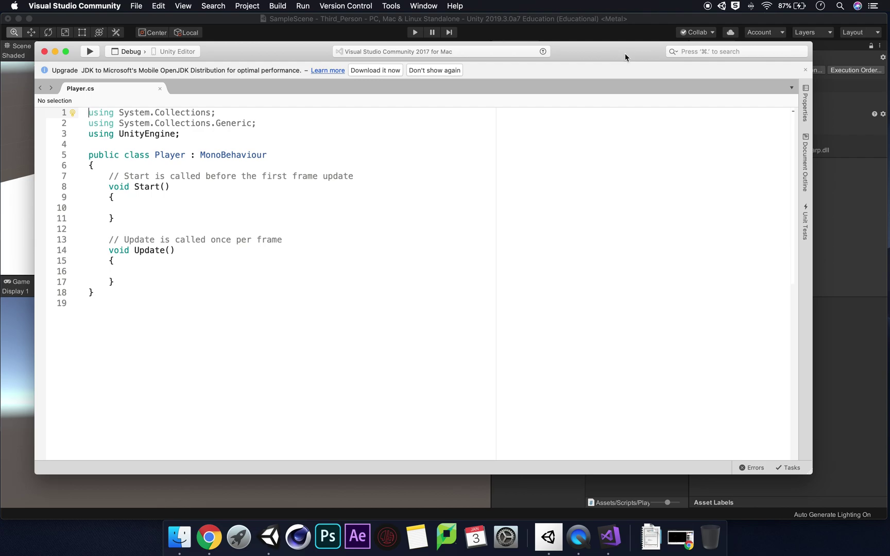
click(858, 340)
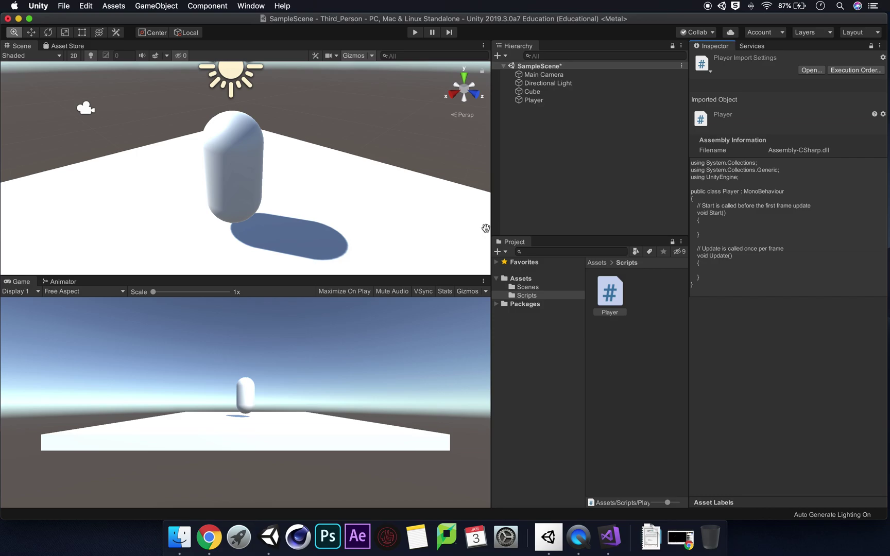
click(553, 101)
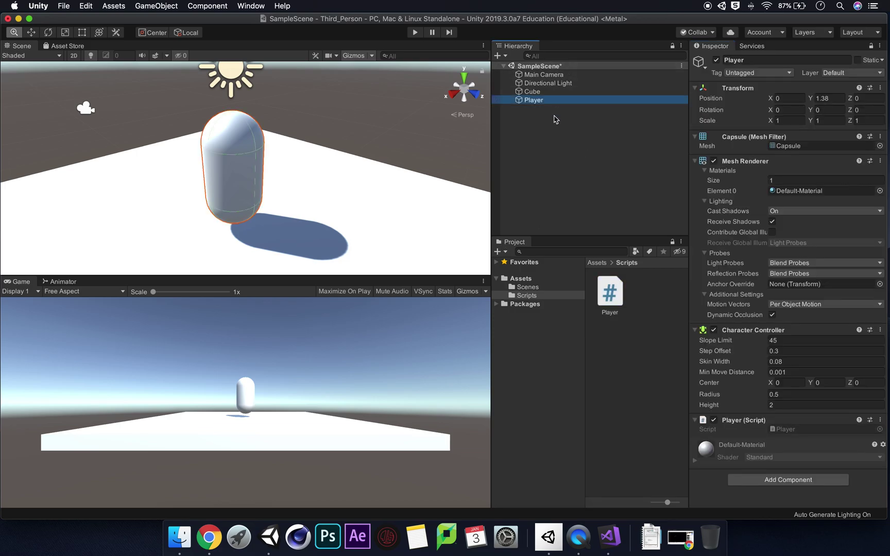
- Open the Character Controller manual from its help icon in the Inspector
click(859, 330)
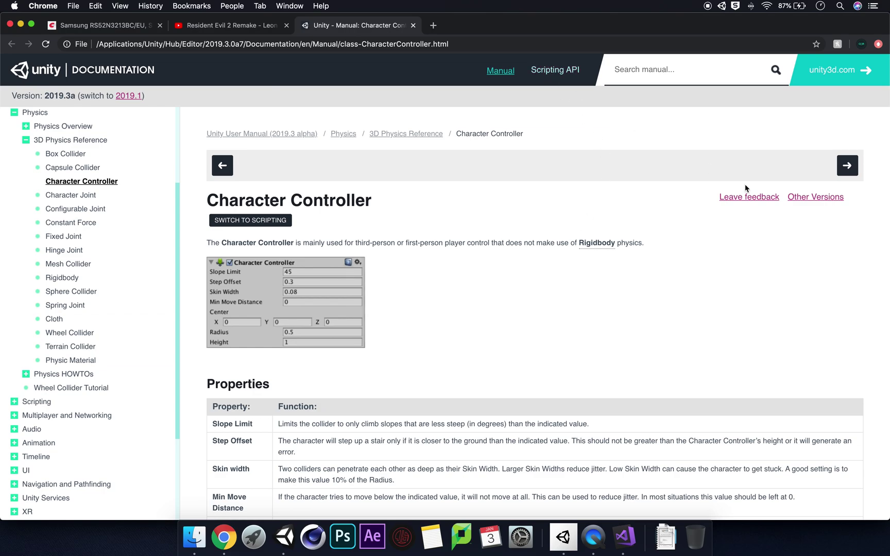
scroll(685, 191, down, 5)
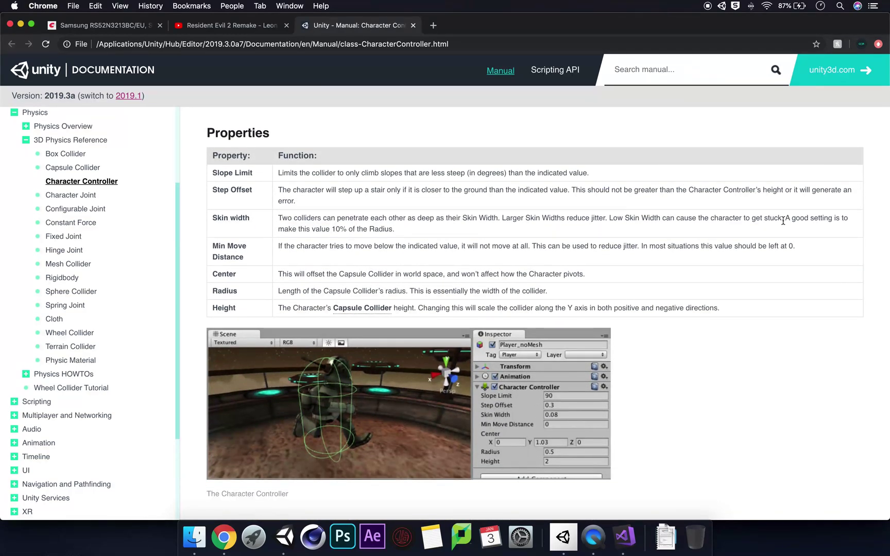
scroll(777, 244, down, 10)
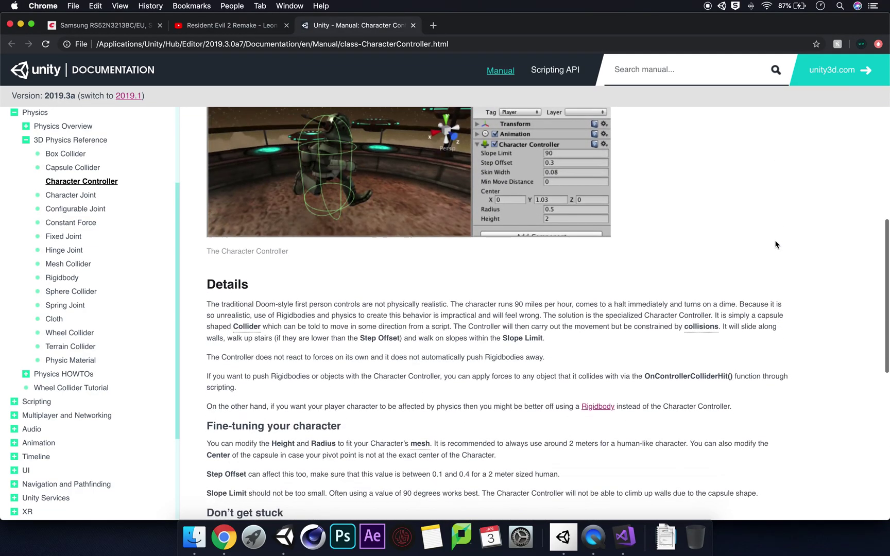
scroll(776, 243, up, 20)
scroll(776, 243, down, 2)
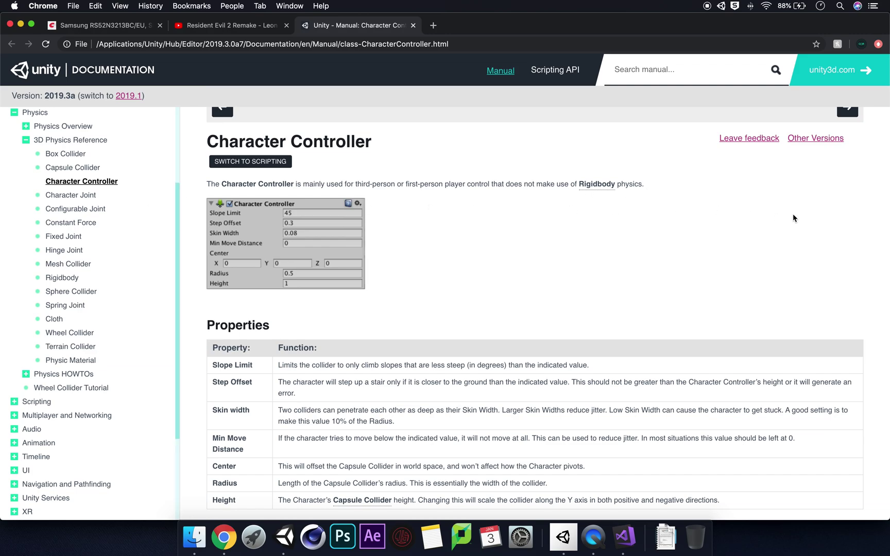
scroll(793, 215, down, 5)
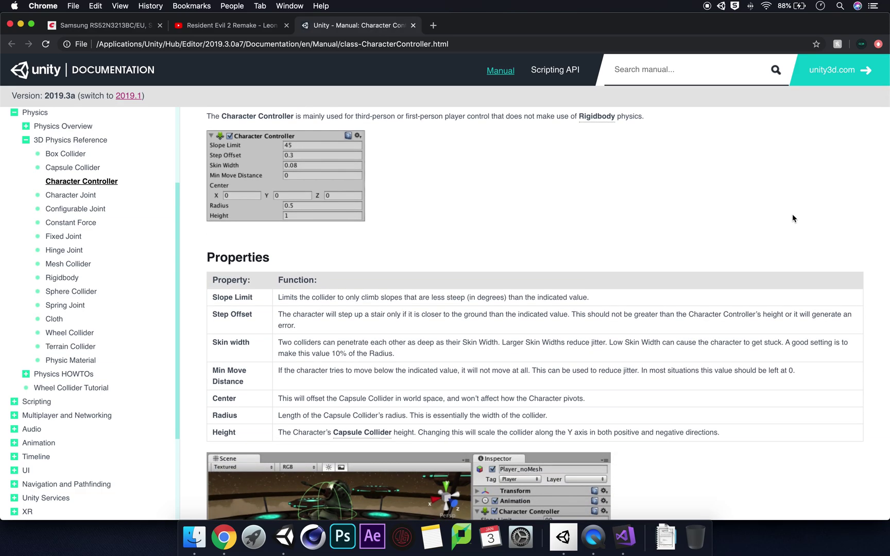
scroll(792, 218, down, 3)
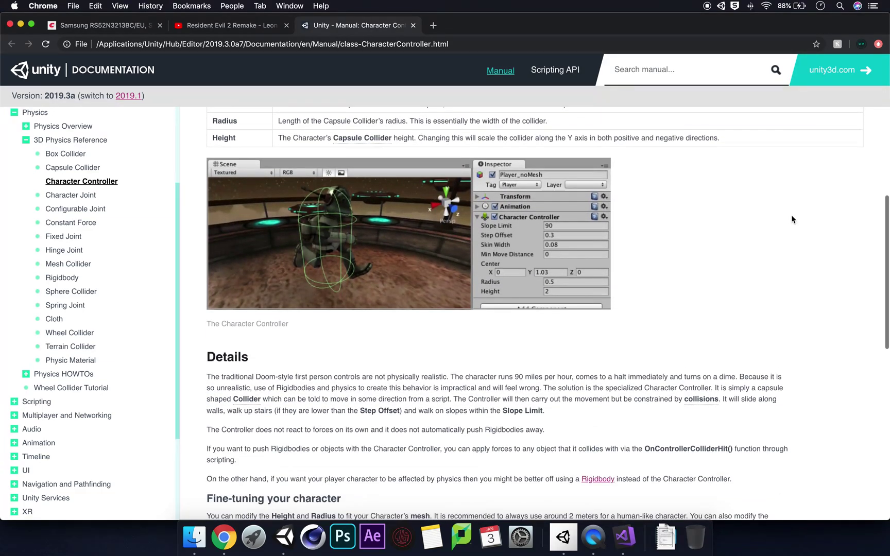
scroll(793, 218, down, 4)
scroll(791, 215, down, 6)
scroll(792, 215, up, 15)
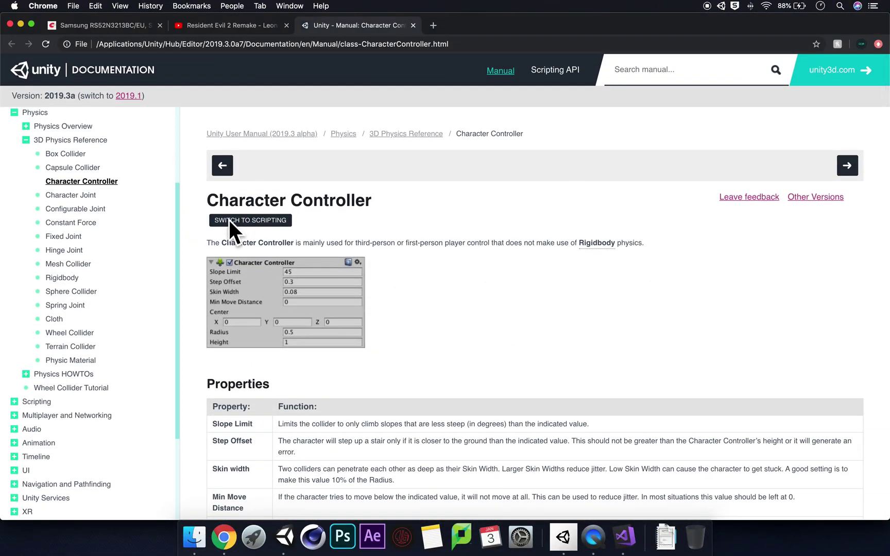
click(243, 221)
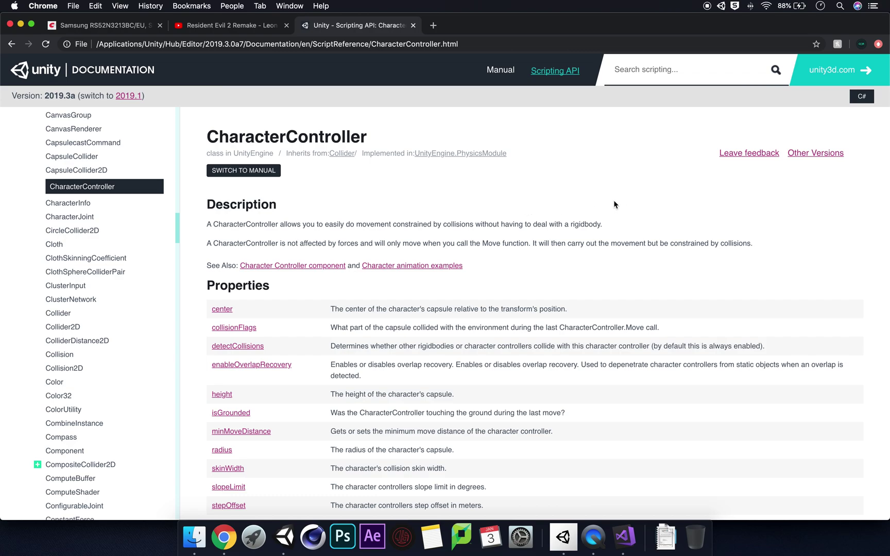
- Open the CharacterController.Move reference from Public Methods and read its example script
scroll(614, 201, down, 5)
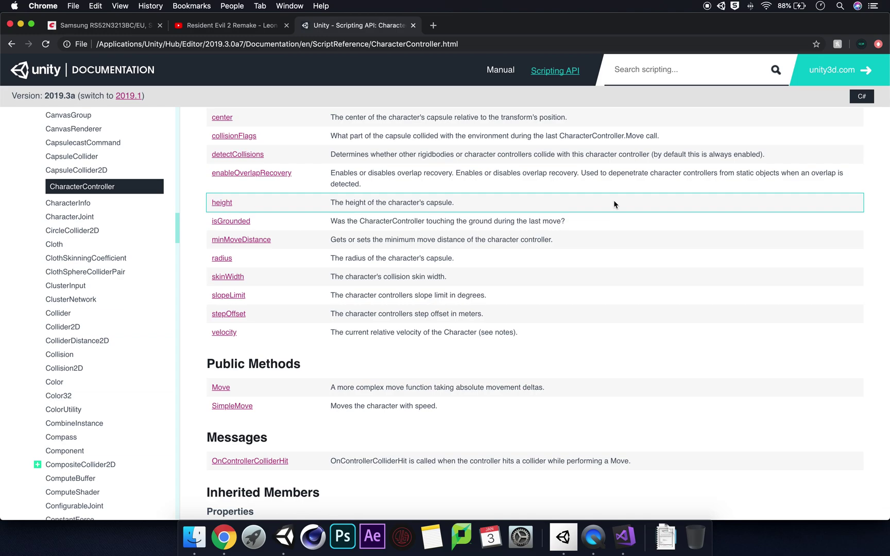
scroll(614, 202, down, 1)
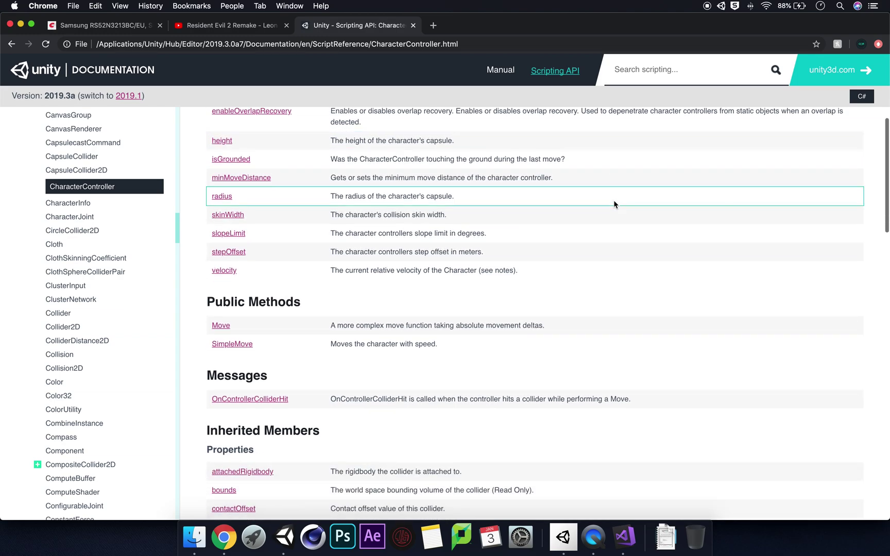
scroll(614, 202, up, 4)
scroll(614, 202, down, 3)
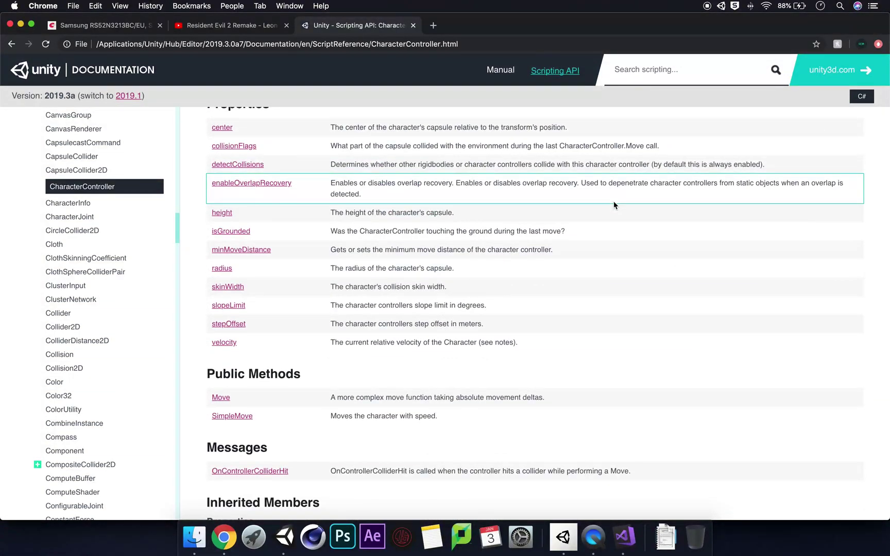
scroll(614, 204, up, 2)
scroll(615, 204, down, 1)
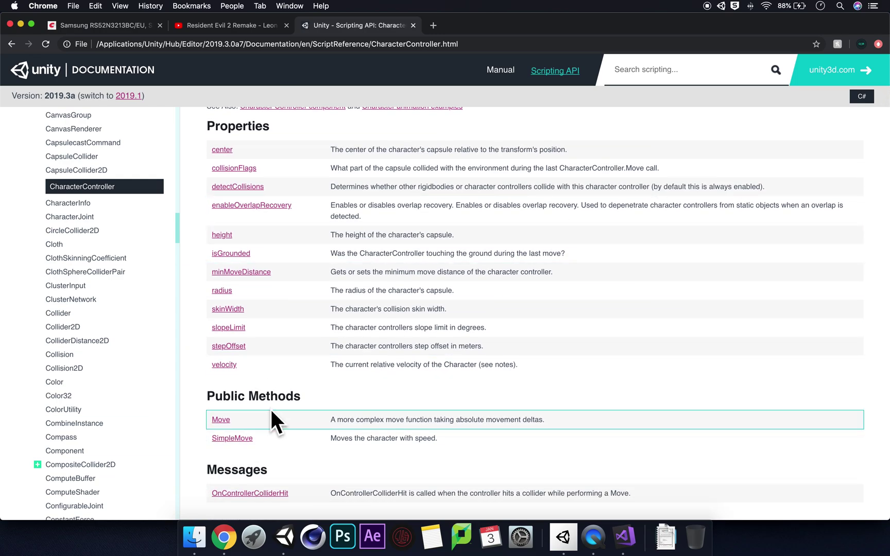
click(221, 420)
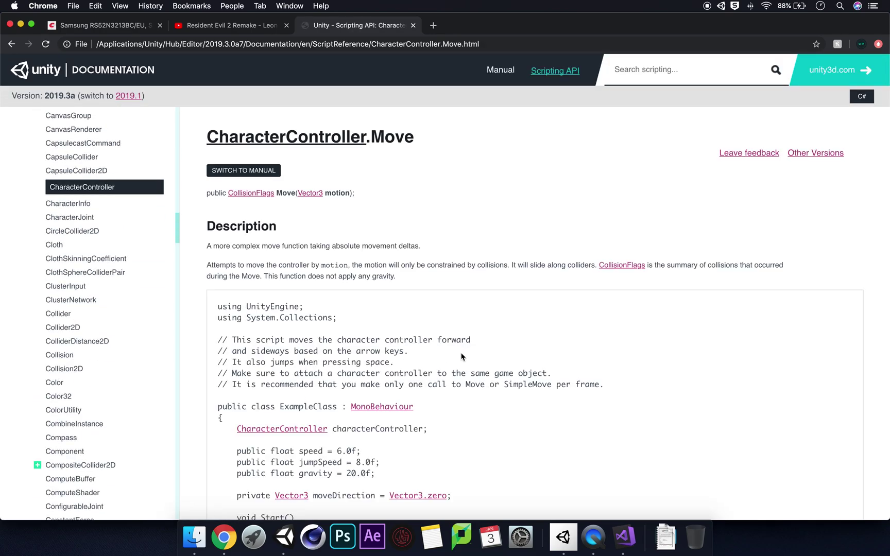
scroll(592, 326, down, 2)
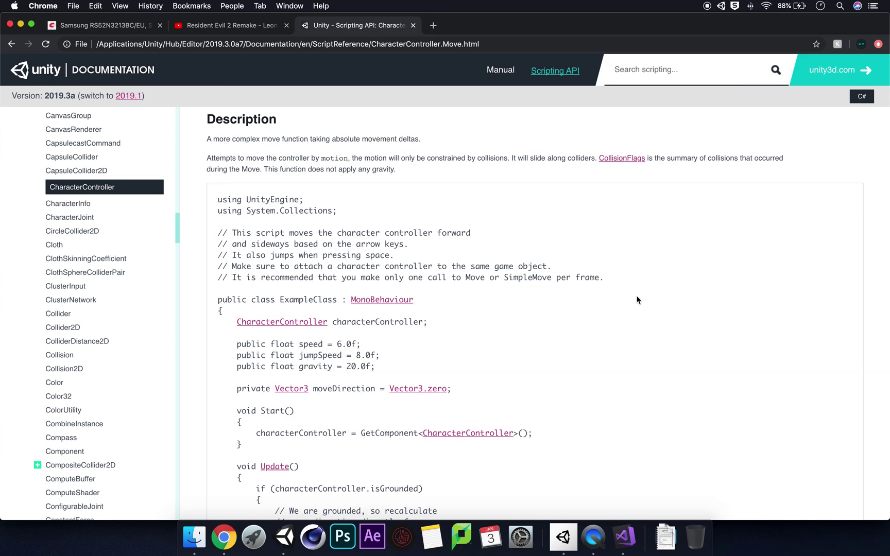
scroll(635, 298, down, 4)
scroll(637, 300, down, 3)
scroll(637, 299, up, 10)
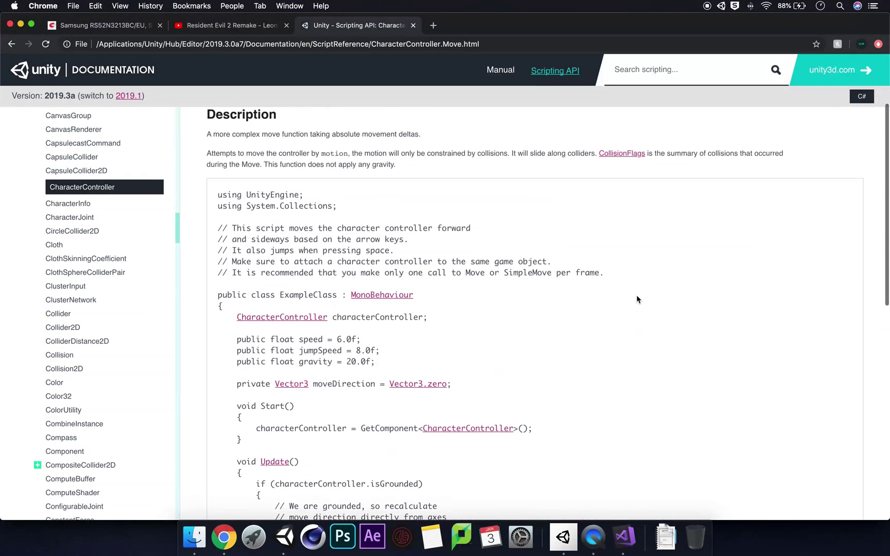
scroll(637, 300, down, 1)
scroll(637, 299, up, 1)
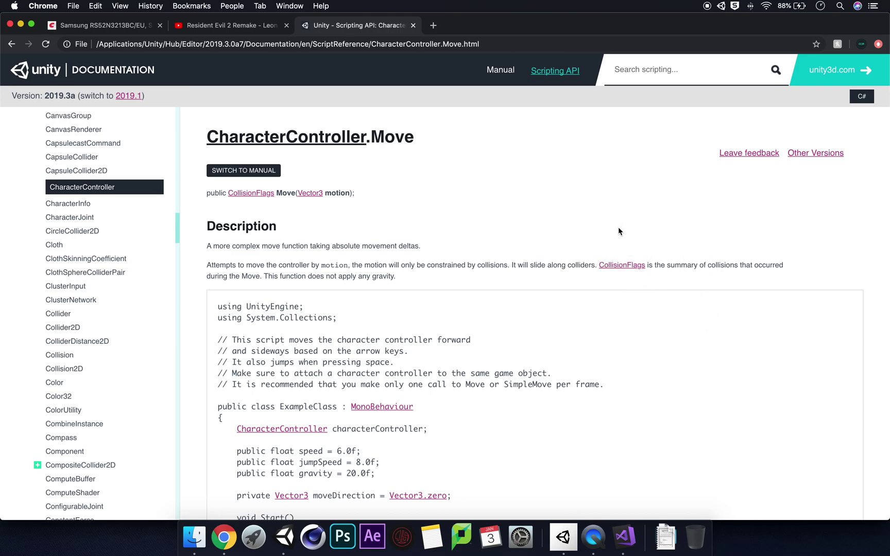
scroll(618, 227, down, 3)
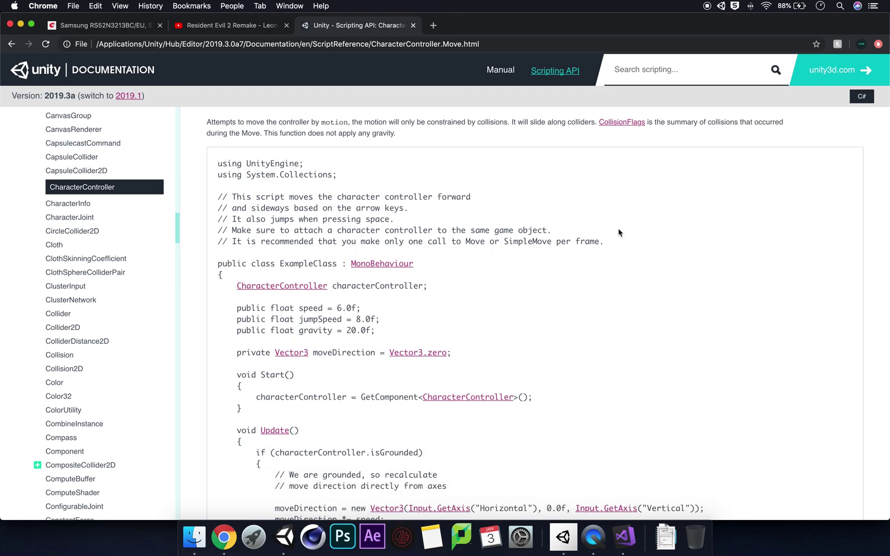
- Select the Move example from the characterController field through Update()'s closing brace
scroll(618, 228, down, 4)
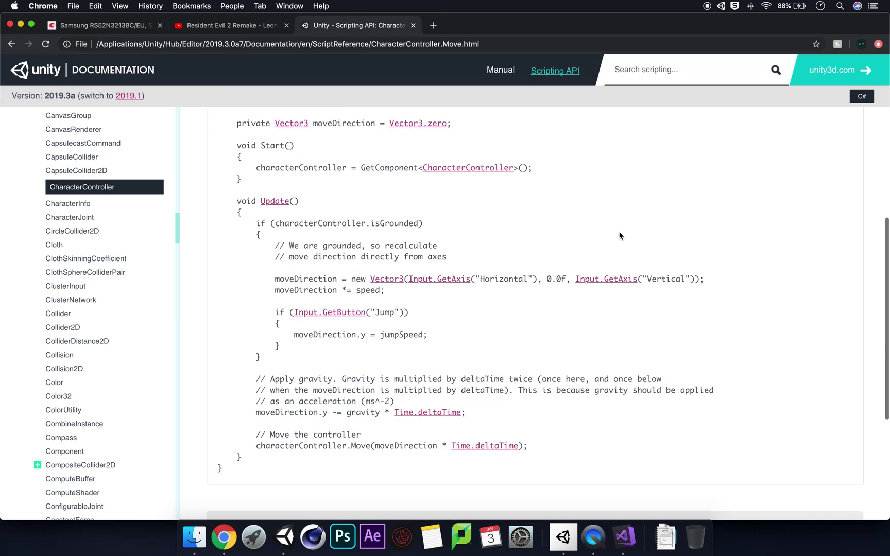
scroll(620, 234, down, 3)
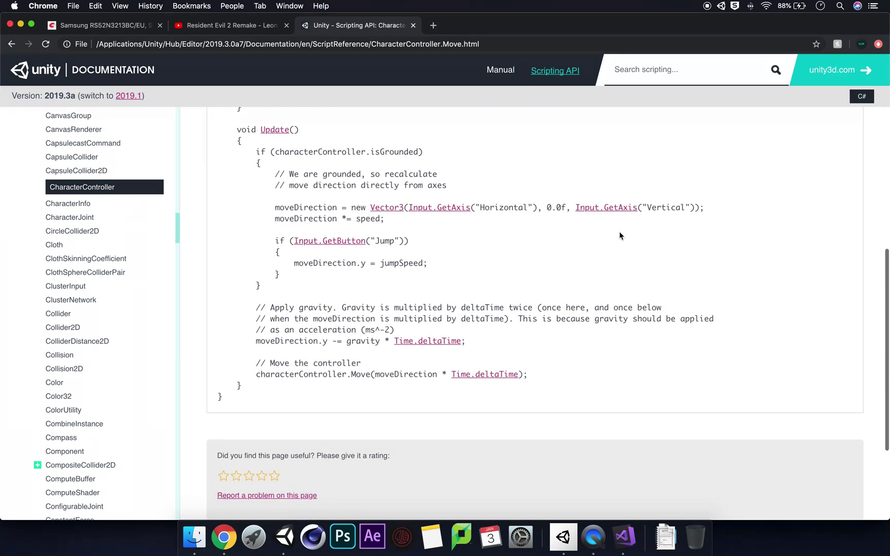
scroll(620, 234, up, 3)
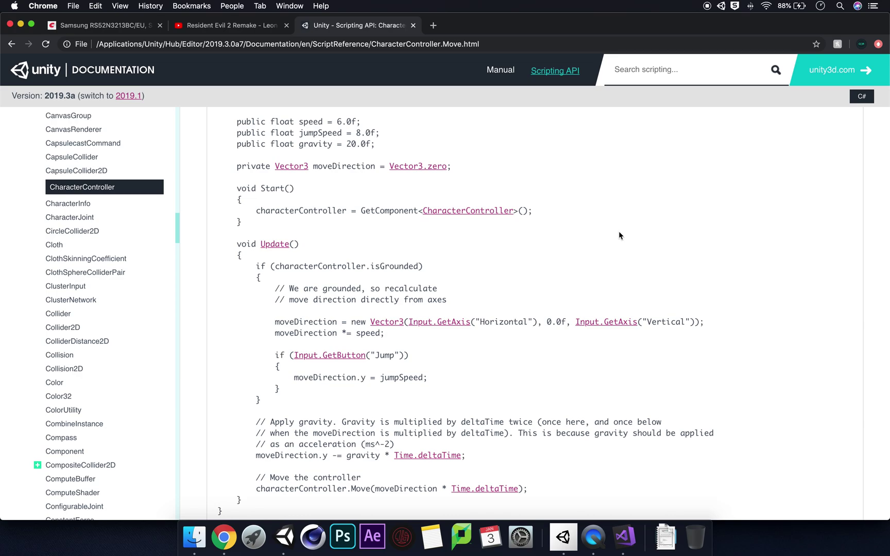
scroll(618, 232, down, 1)
scroll(618, 232, up, 4)
scroll(618, 233, down, 2)
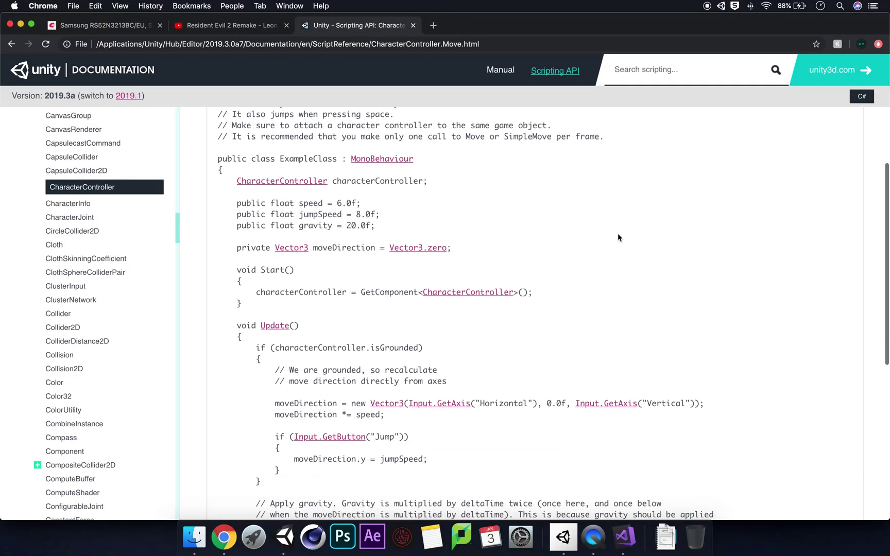
scroll(618, 237, down, 3)
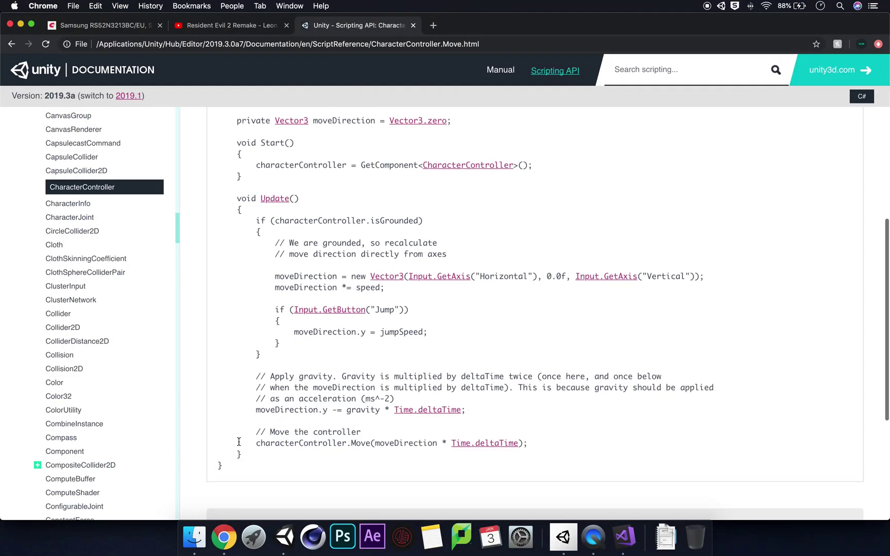
scroll(296, 450, up, 6)
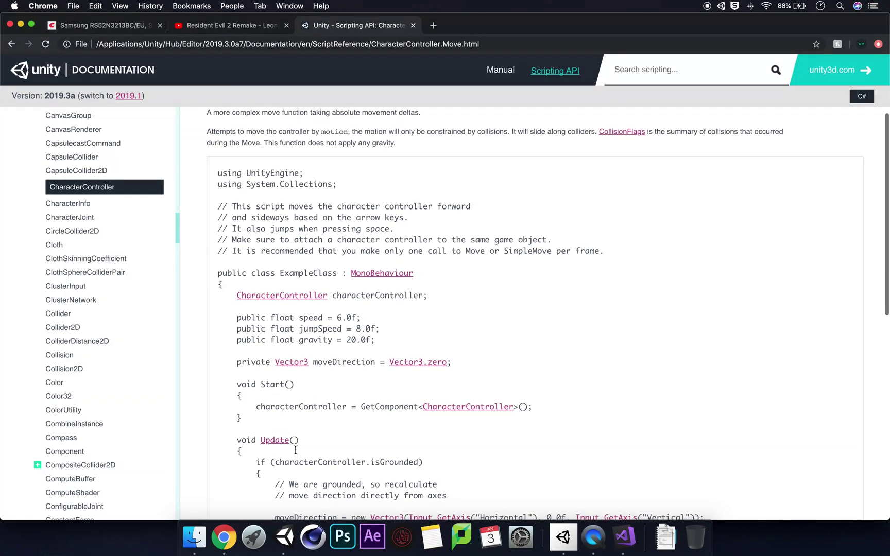
scroll(295, 450, down, 6)
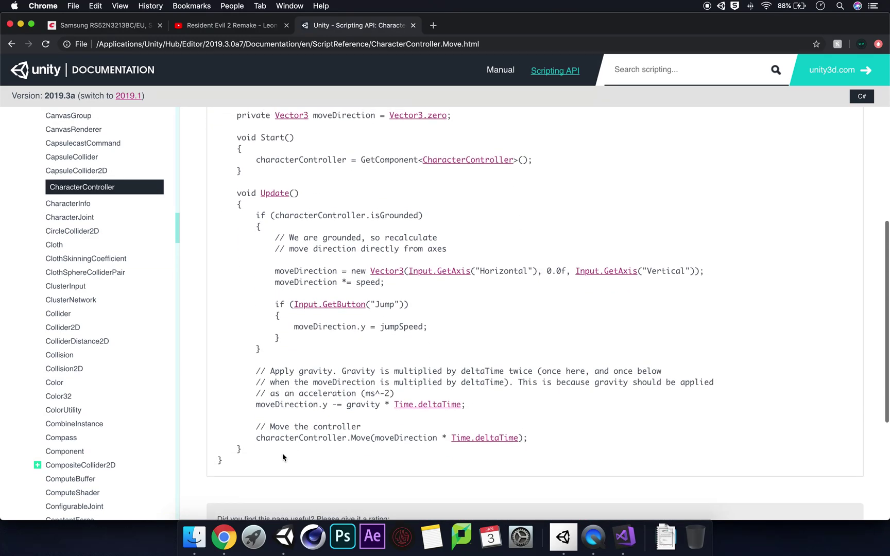
scroll(282, 453, up, 1)
drag(242, 492, 326, 195)
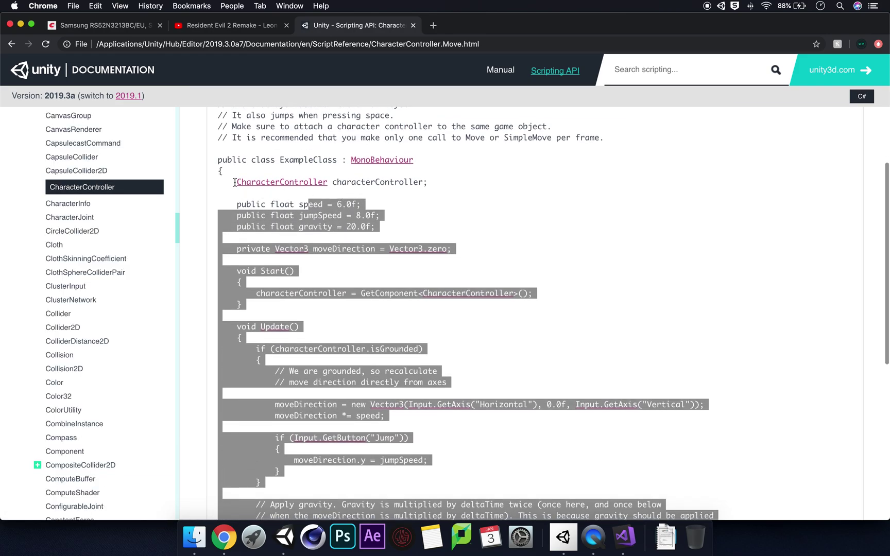
click(305, 306)
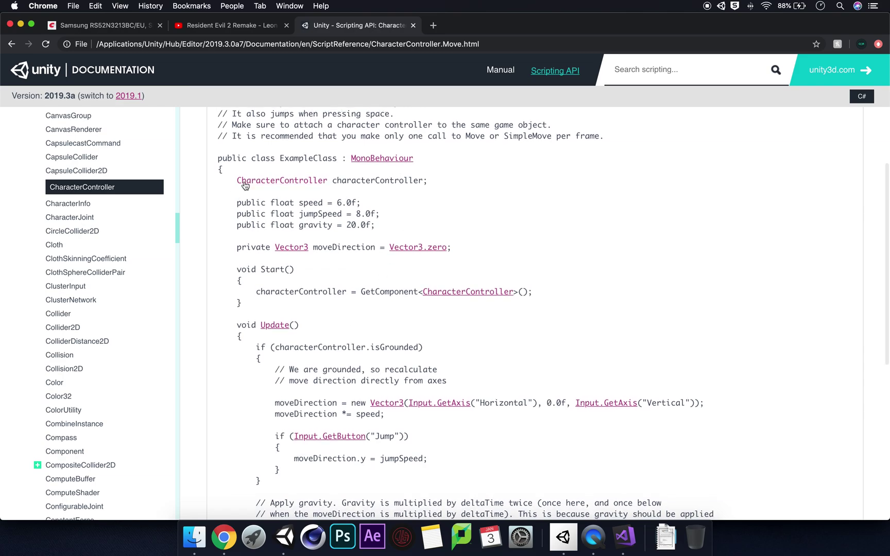
scroll(231, 180, up, 1)
drag(232, 183, 320, 357)
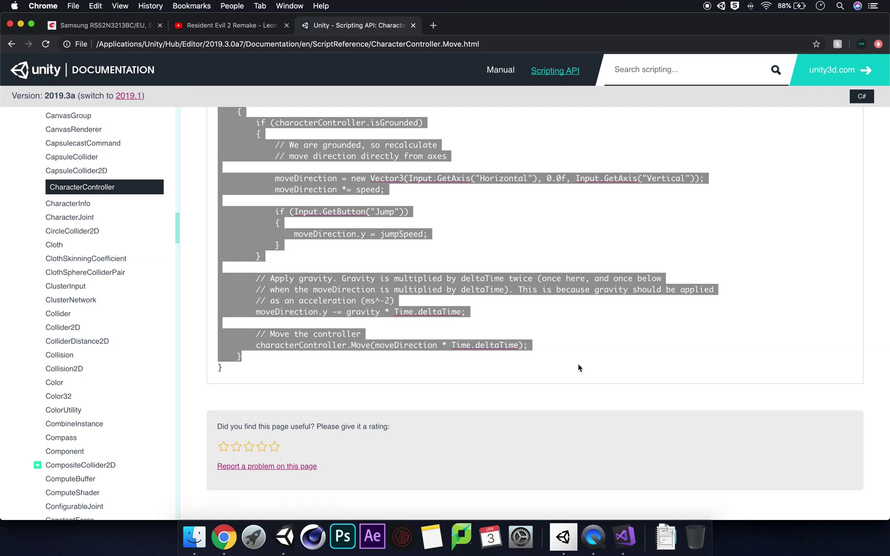
click(624, 538)
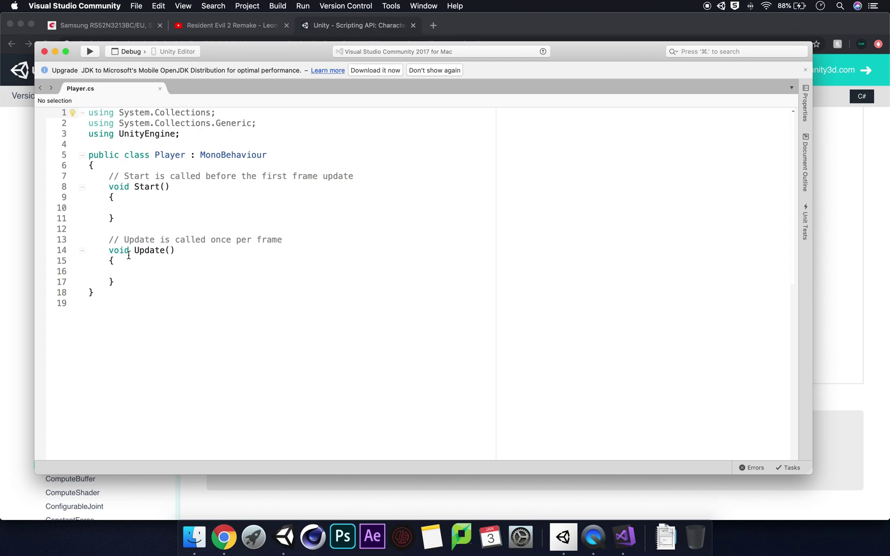
- Swap Player.cs's empty Start and Update methods for the pasted Move example code
drag(125, 281, 103, 177)
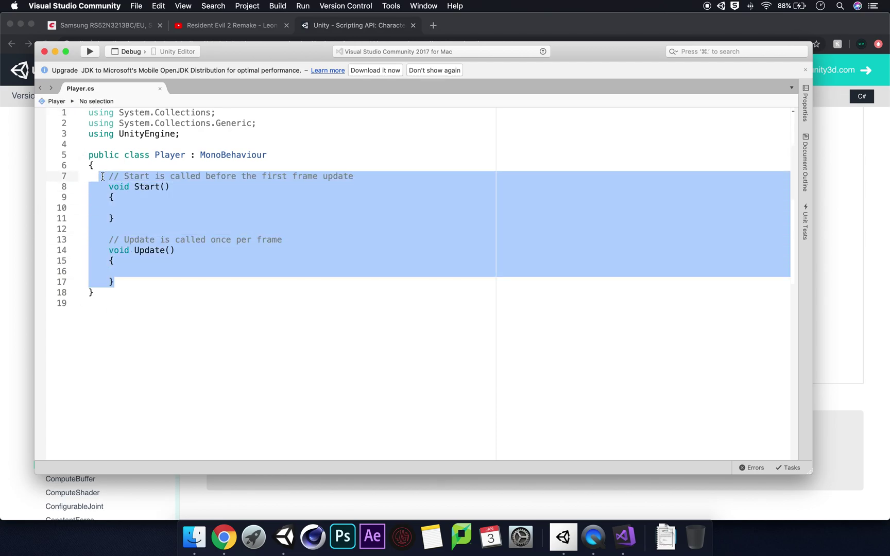
key(BackSpace)
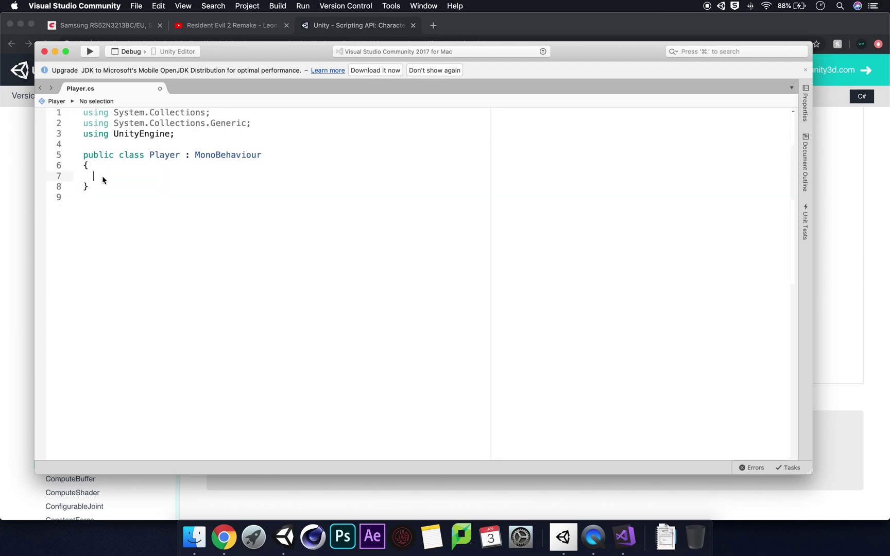
key(super+v)
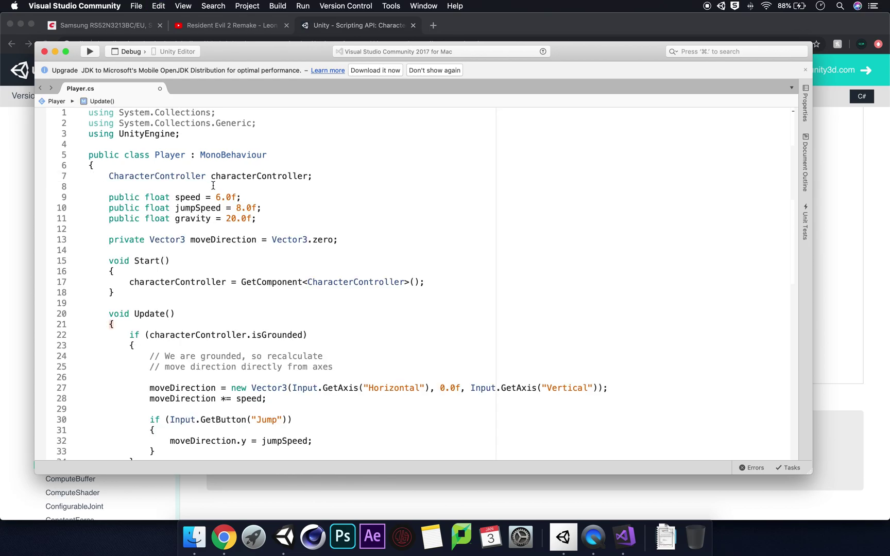
scroll(439, 199, down, 8)
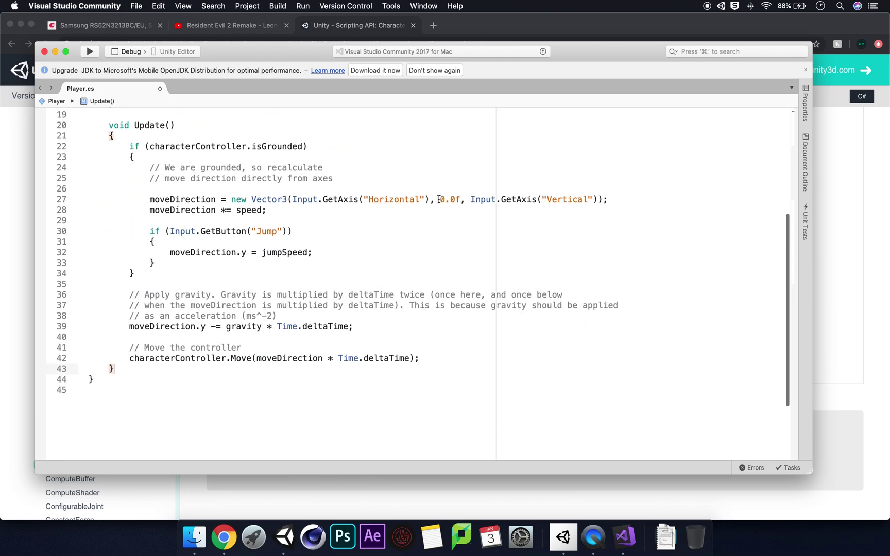
scroll(439, 199, up, 7)
scroll(439, 199, down, 4)
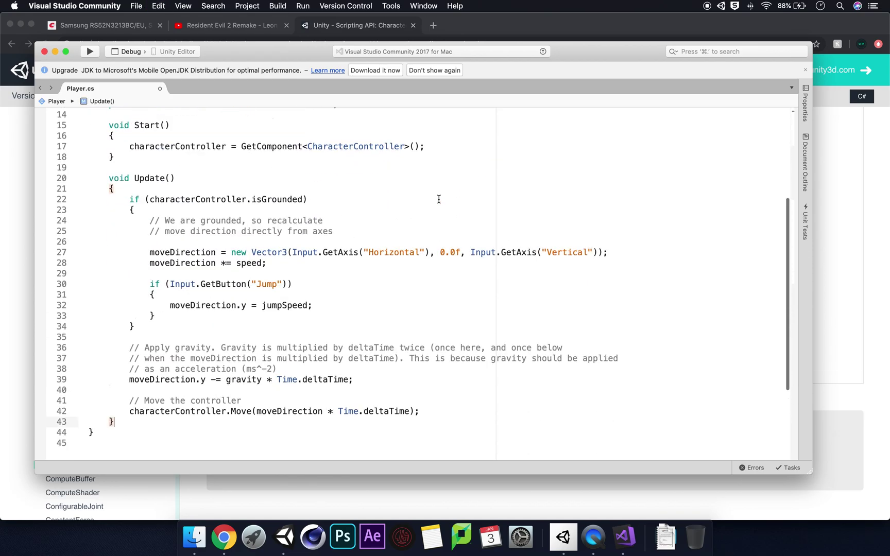
scroll(439, 199, up, 4)
- Place the caret on the moveDirection line and go back to the documentation
scroll(439, 199, up, 3)
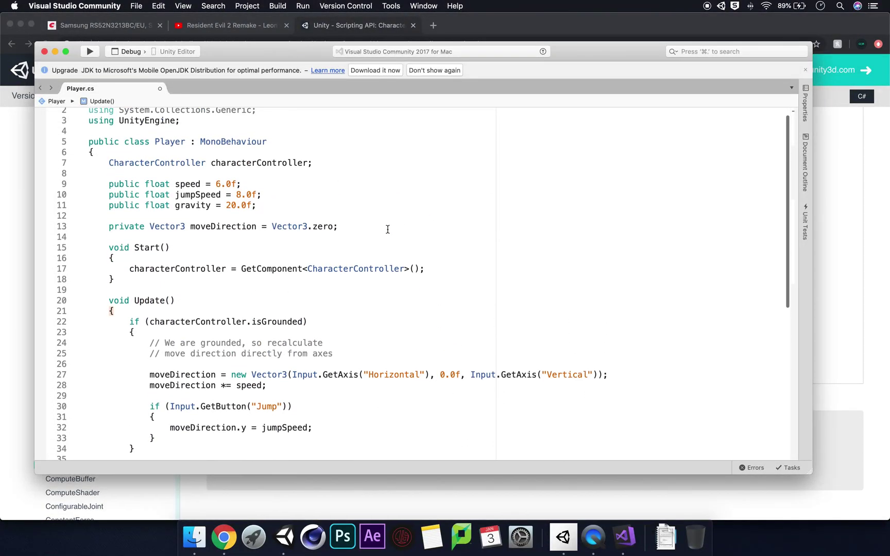
click(386, 228)
scroll(382, 229, up, 1)
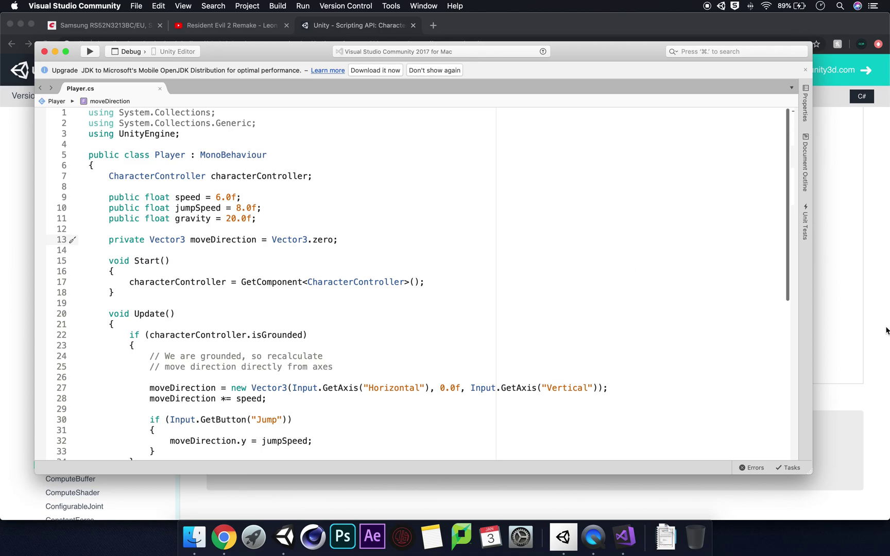
click(874, 339)
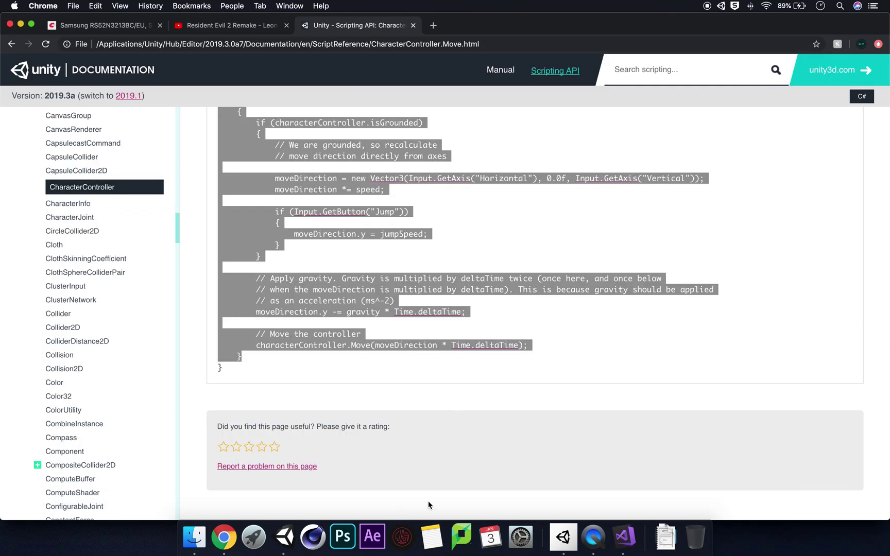
- Raise the Main Camera to Y 3.01 and move it closer to Z -8.41 with the Move tool
click(284, 539)
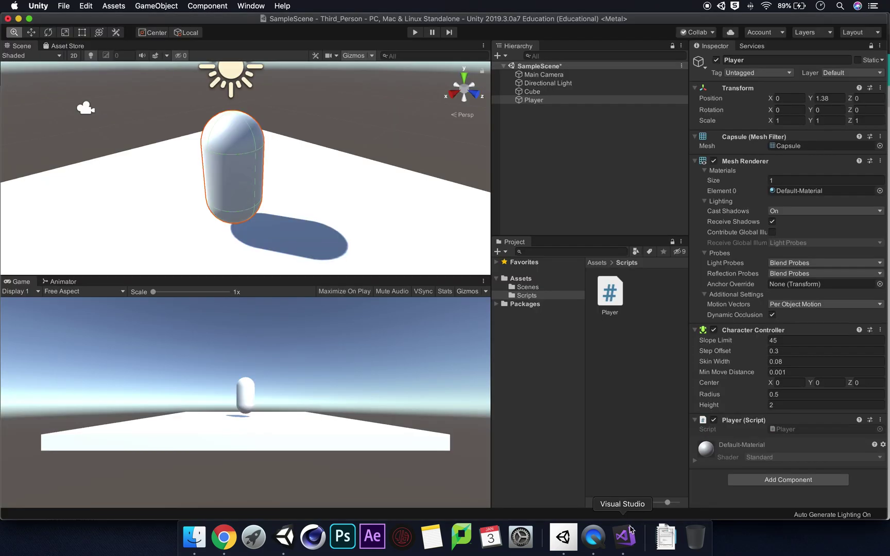
scroll(286, 207, down, 10)
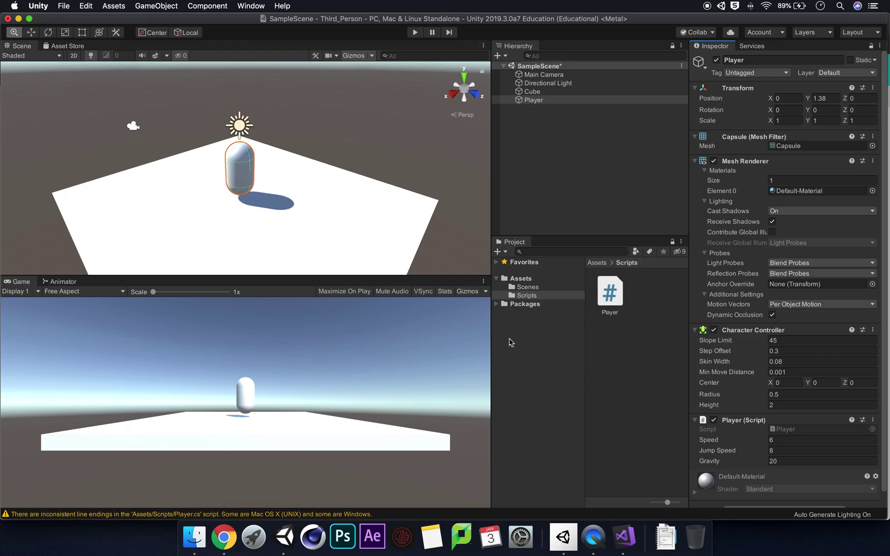
click(549, 84)
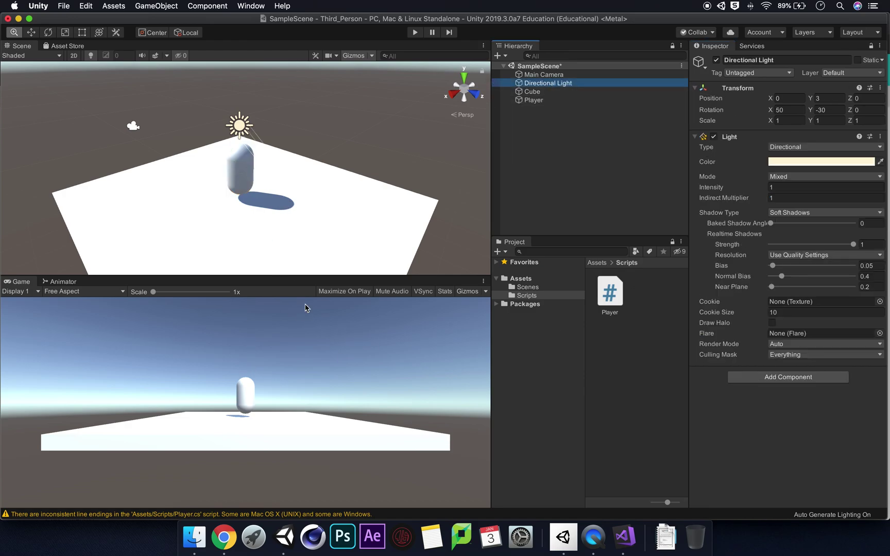
click(31, 33)
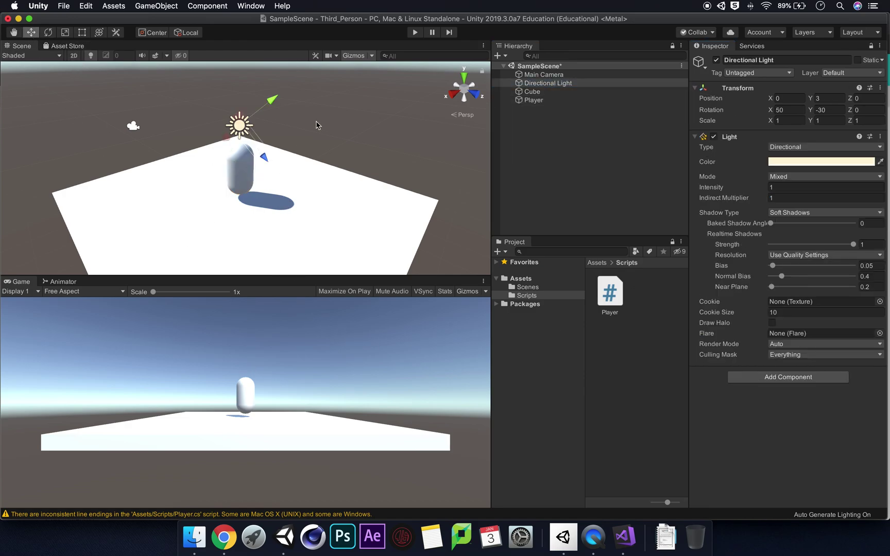
click(544, 75)
scroll(324, 154, down, 2)
drag(137, 84, 138, 58)
drag(163, 112, 172, 117)
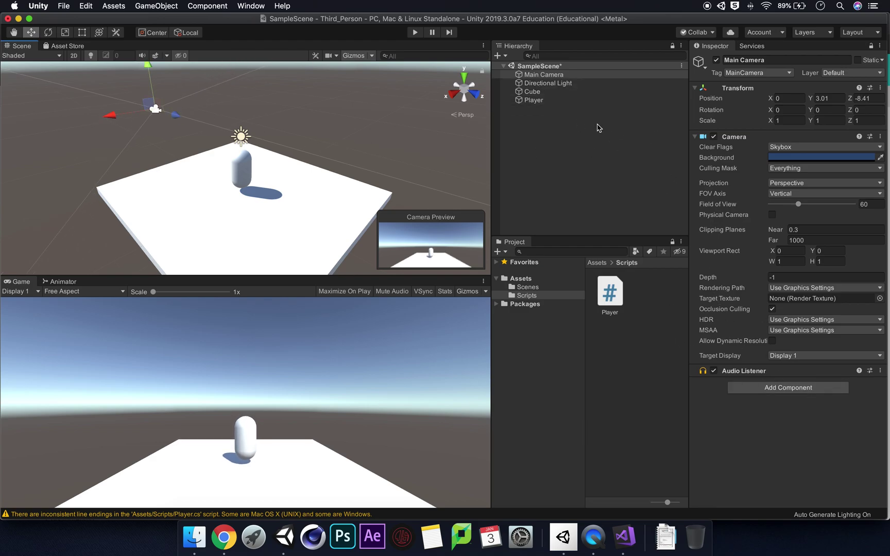
- Select the Player and clear the line-endings warning from the Console
click(558, 101)
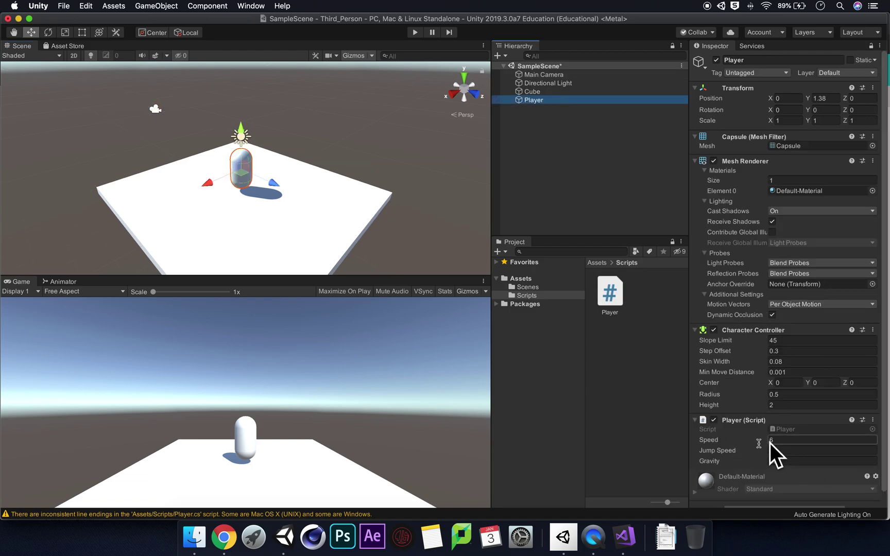
click(265, 514)
click(117, 112)
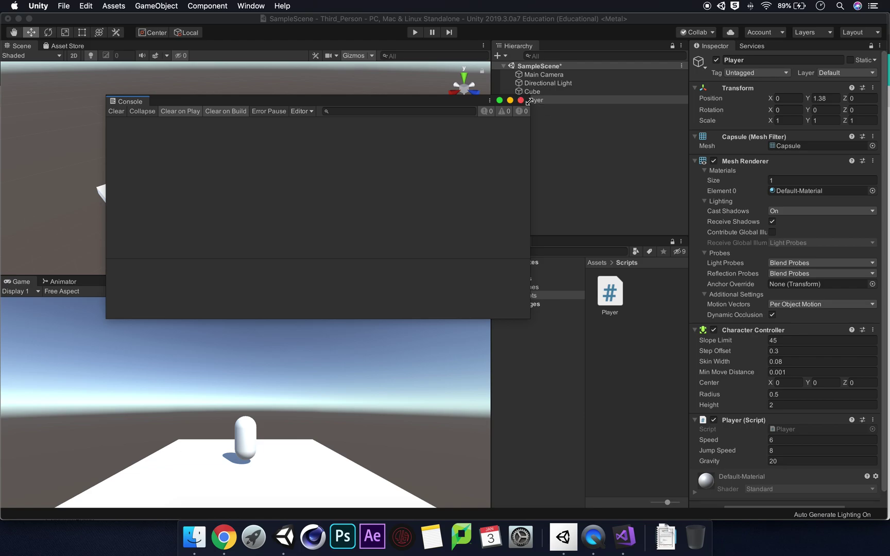
- Start Play mode and steer the Player capsule around the platform with WASD
click(521, 100)
click(413, 32)
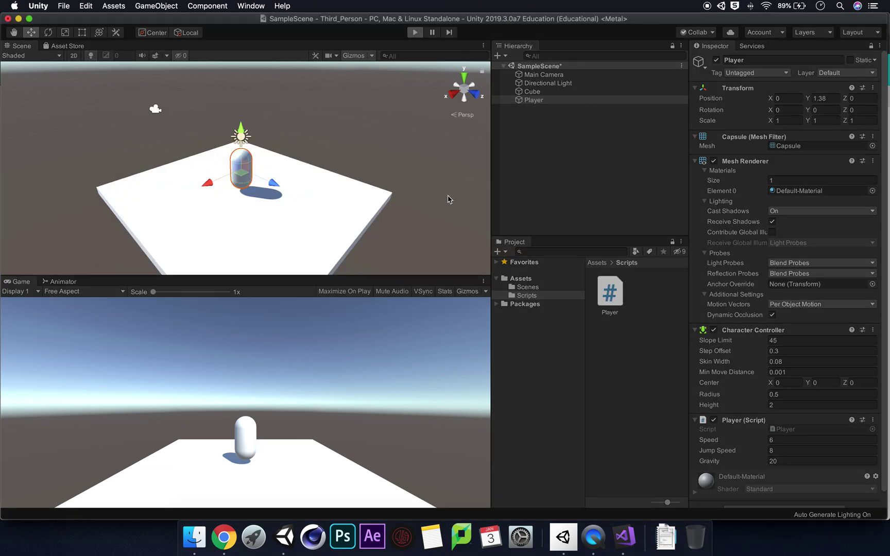
key(s)
key(a)
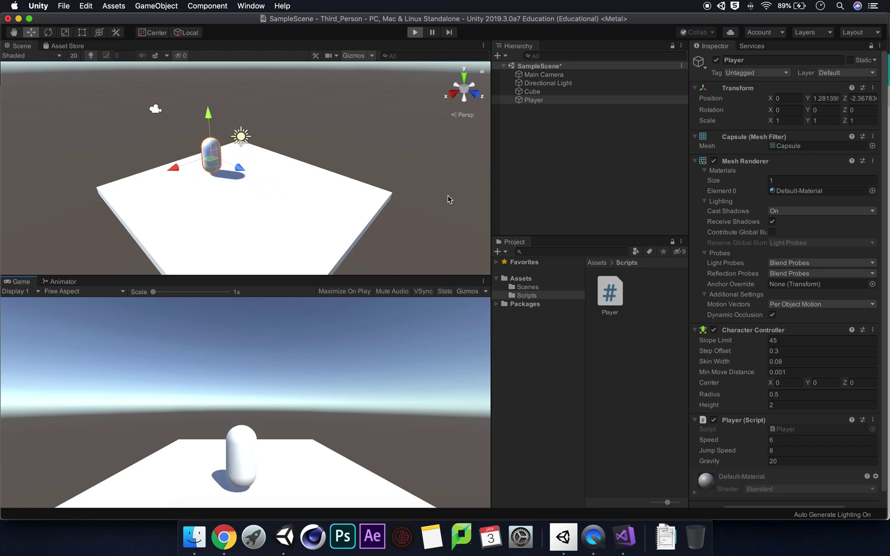
key(d)
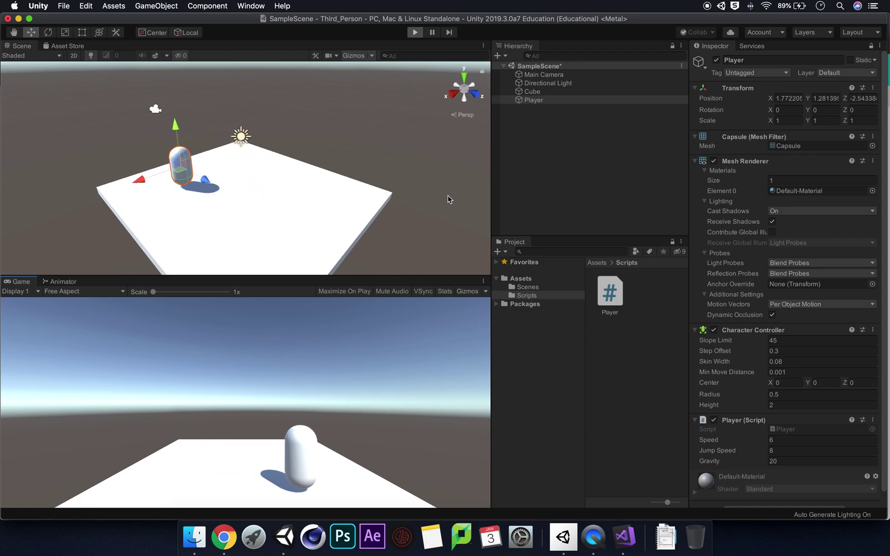
key(w)
key(a)
key(s)
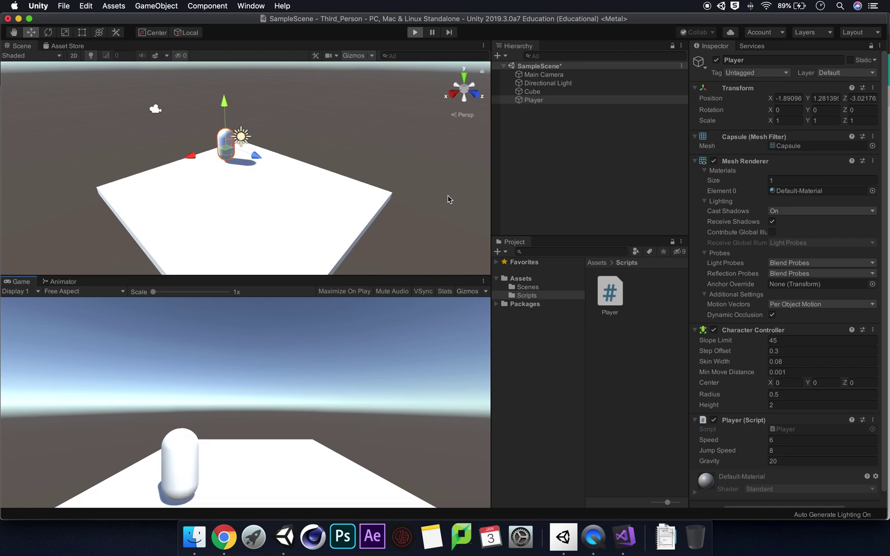
key(d)
key(w)
key(a)
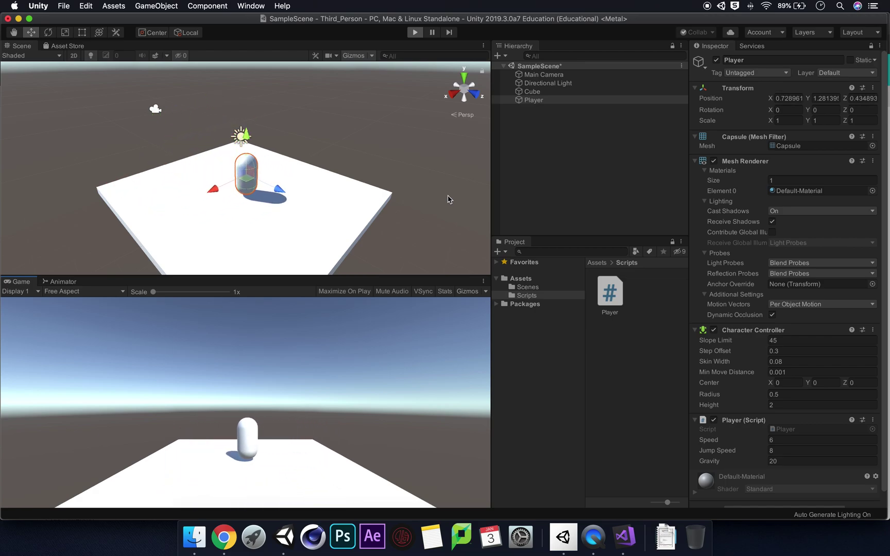
- Make the capsule jump repeatedly while moving it toward and away from the camera
key(space)
key(space)
key(space)
key(s)
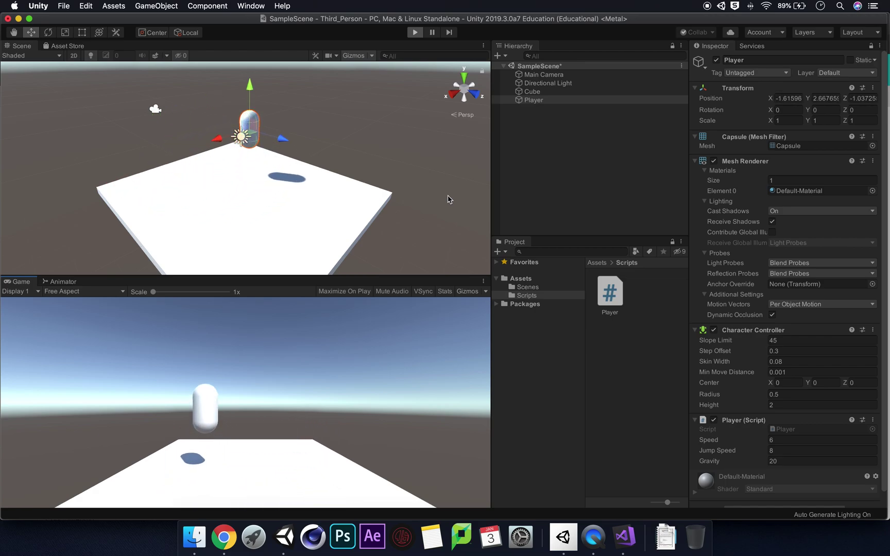
key(space)
key(s)
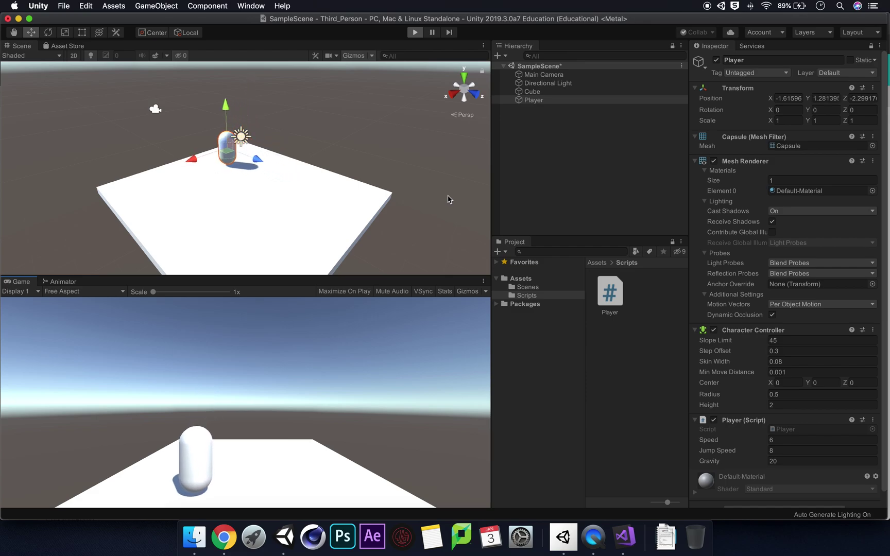
key(d)
key(w)
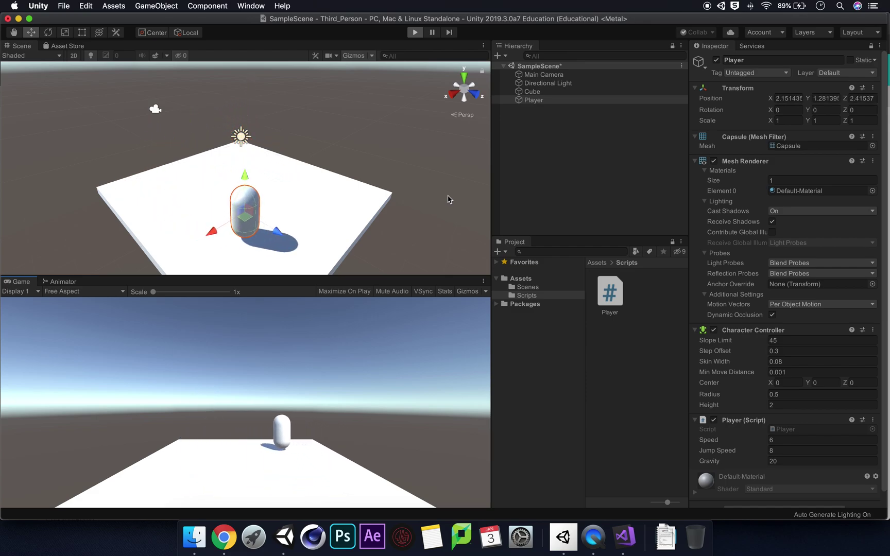
key(s)
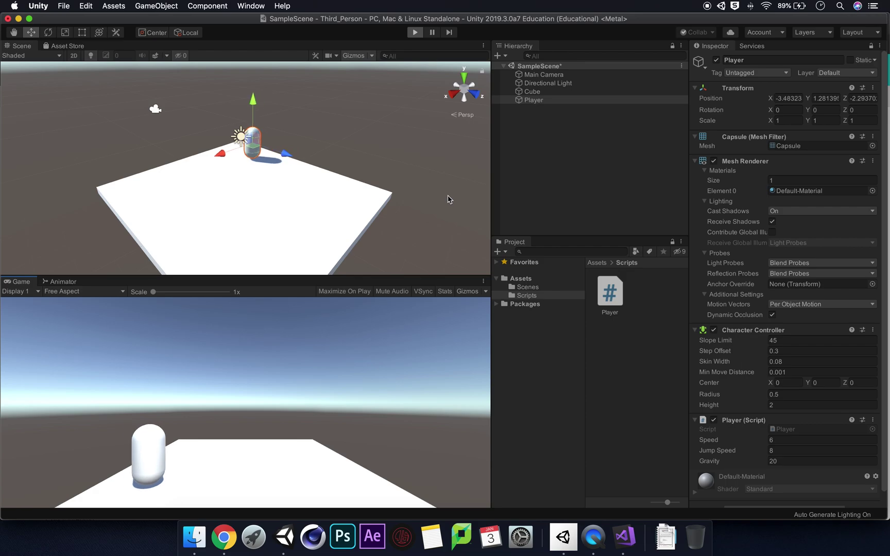
key(w)
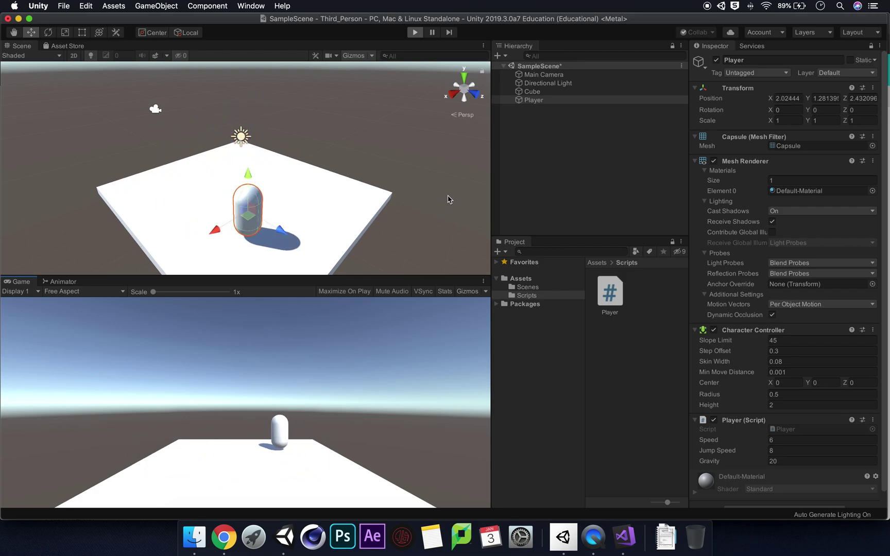
key(s)
key(d)
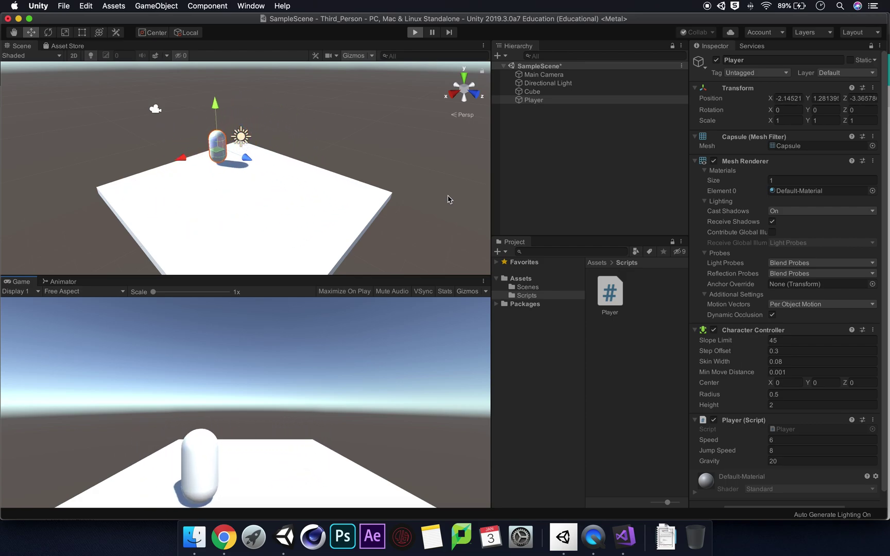
key(w)
key(a)
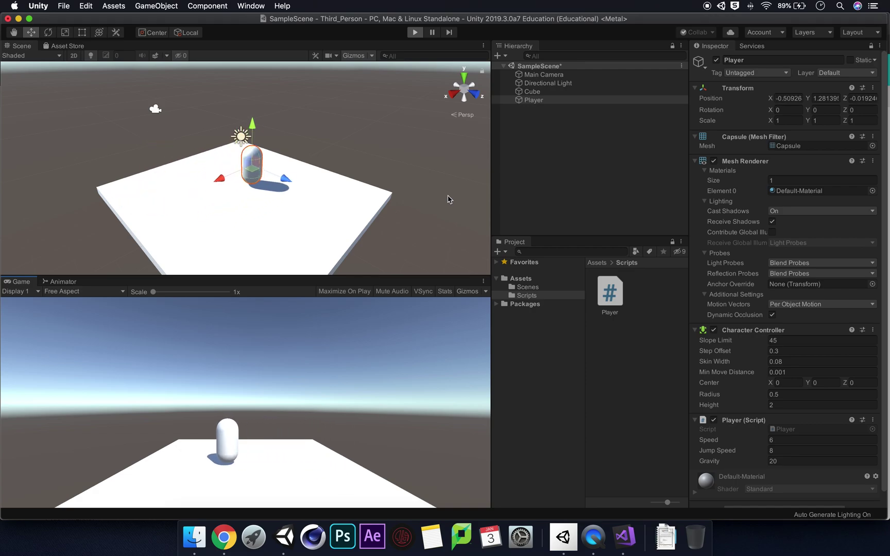
key(d)
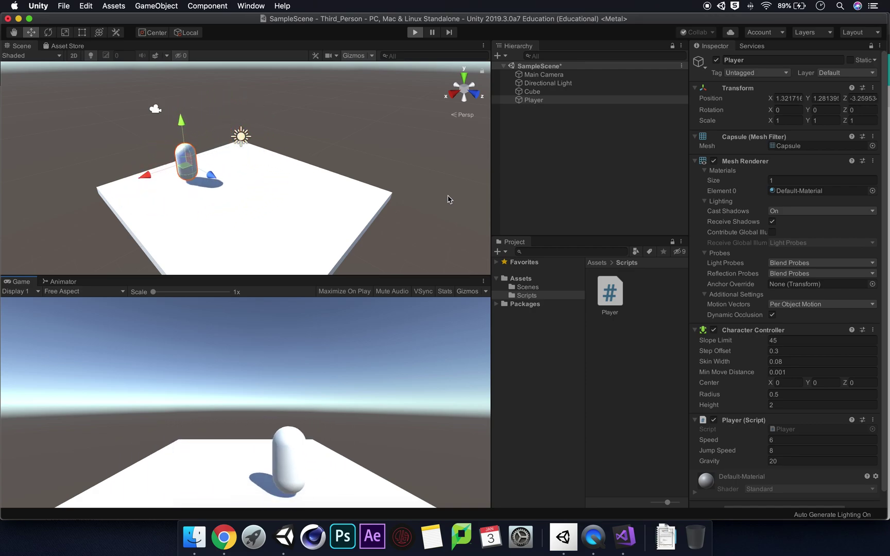
key(a)
key(space)
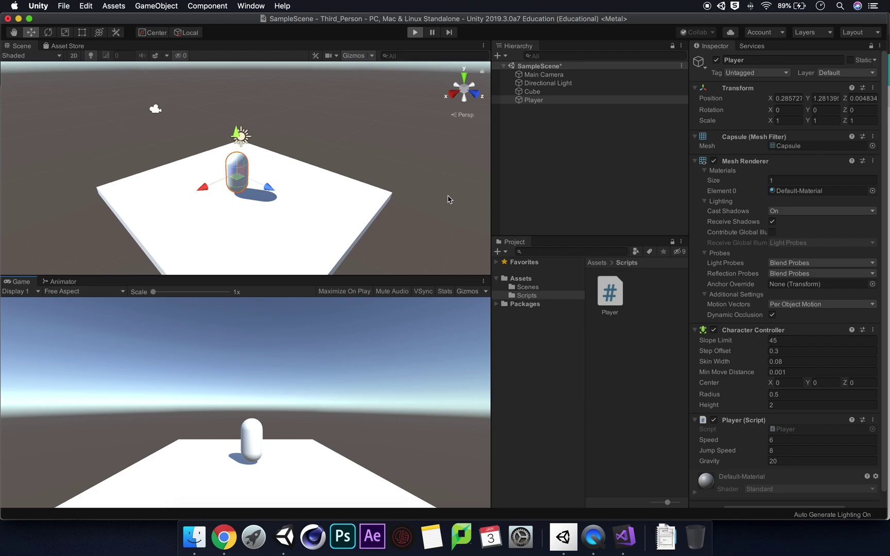
key(space)
key(s)
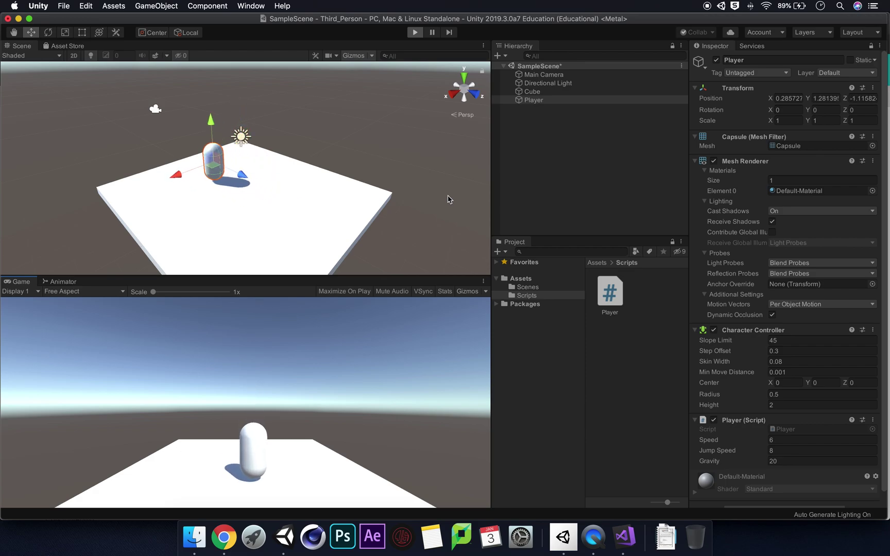
- Keep running and jumping the Player in all directions, then stop Play mode so it resets
key(w)
key(a)
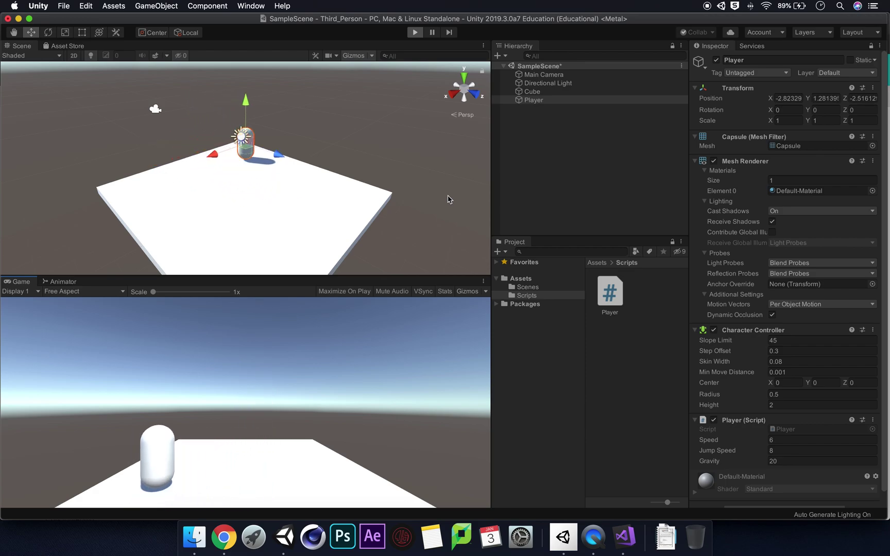
key(d)
key(s)
key(space)
key(a)
key(w)
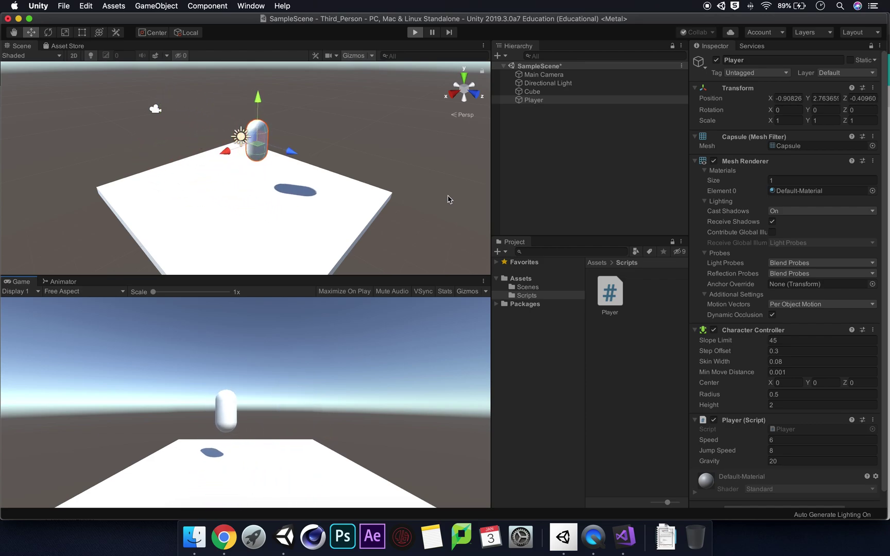
key(d)
key(space)
key(s)
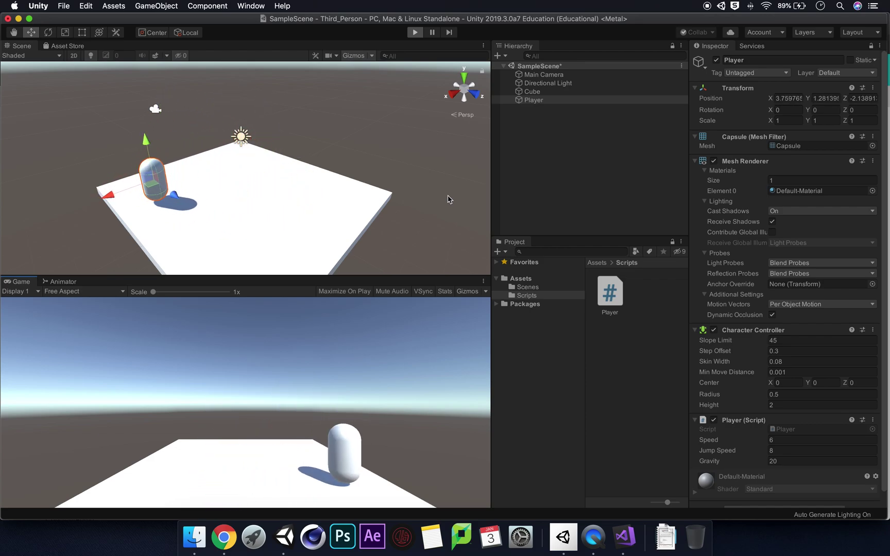
key(space)
key(a)
key(w)
key(space)
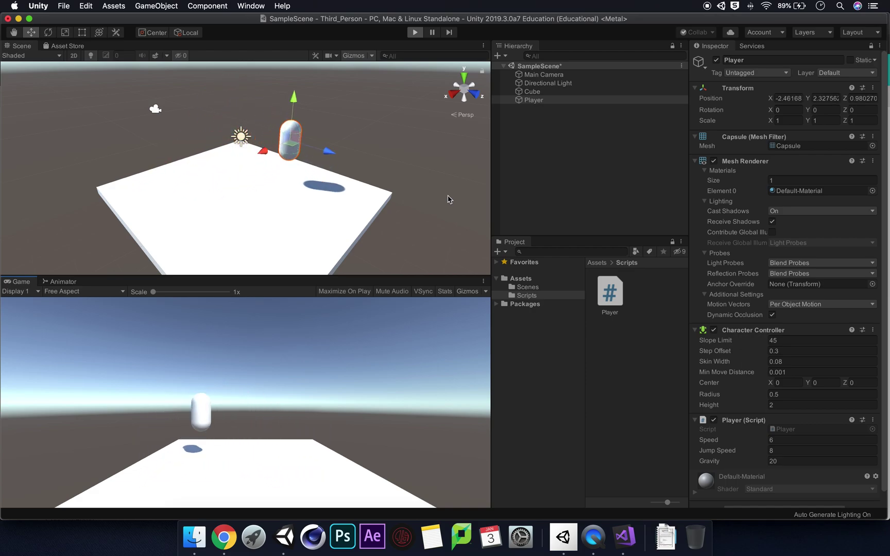
key(d)
key(s)
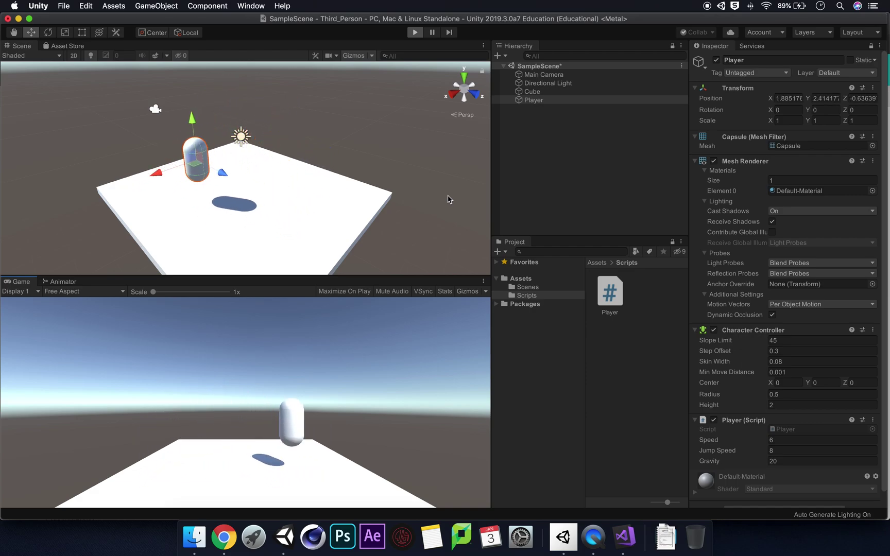
click(414, 33)
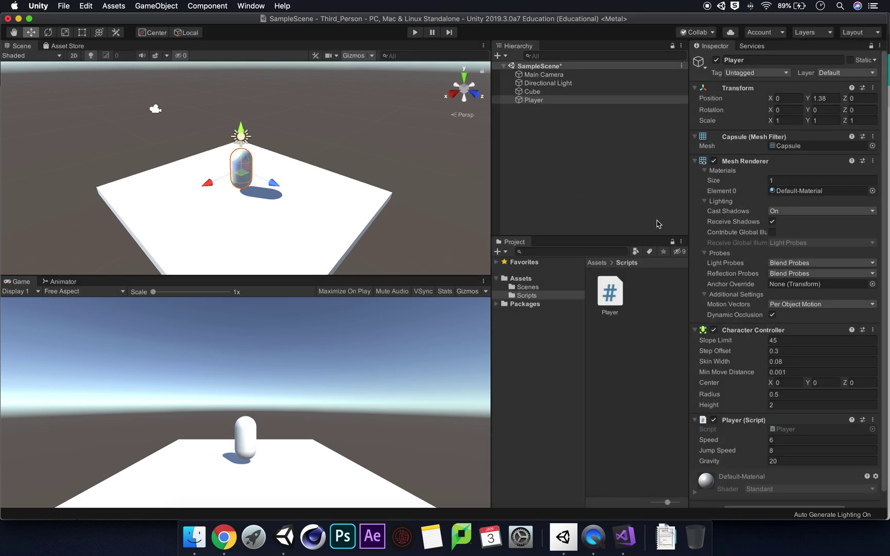
- Bring Player.cs up in Visual Studio, review its code, and move and enlarge the editor window
click(625, 537)
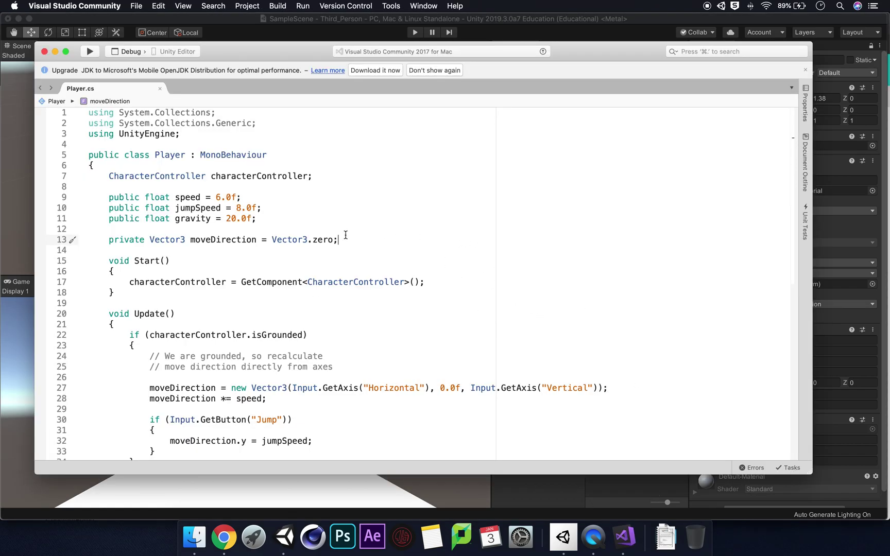
scroll(382, 217, down, 3)
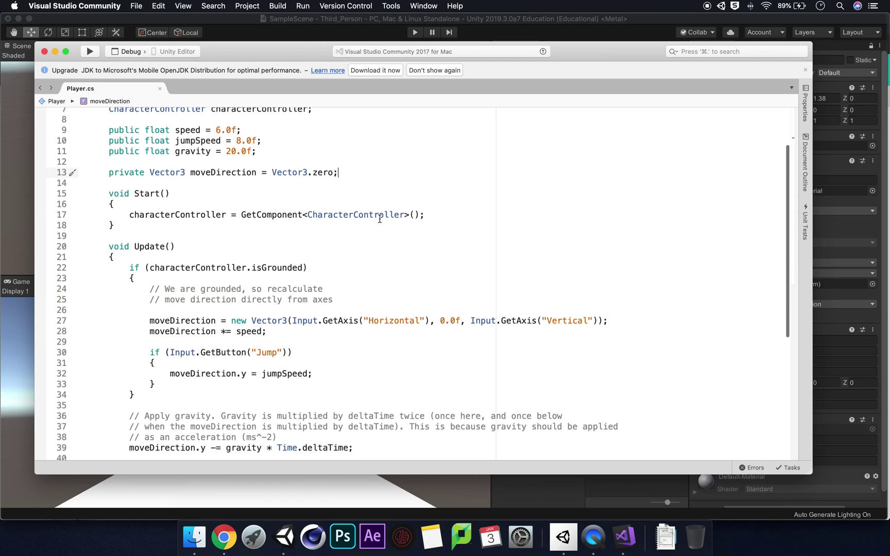
scroll(380, 219, down, 9)
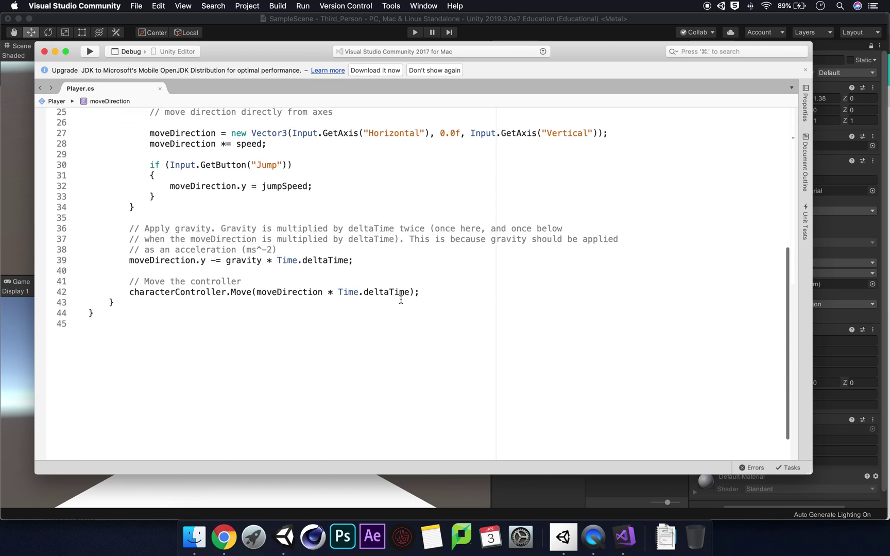
scroll(400, 300, up, 7)
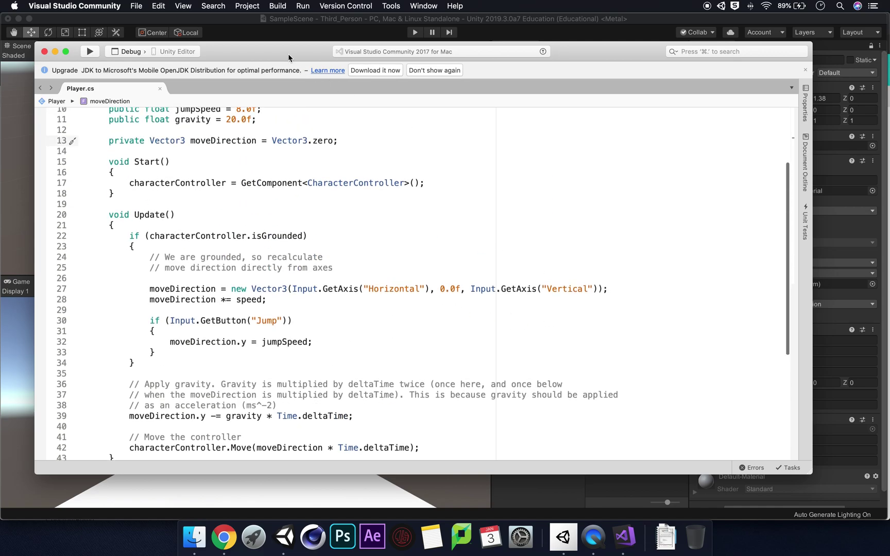
drag(288, 56, 279, 40)
drag(801, 458, 877, 511)
scroll(477, 358, up, 5)
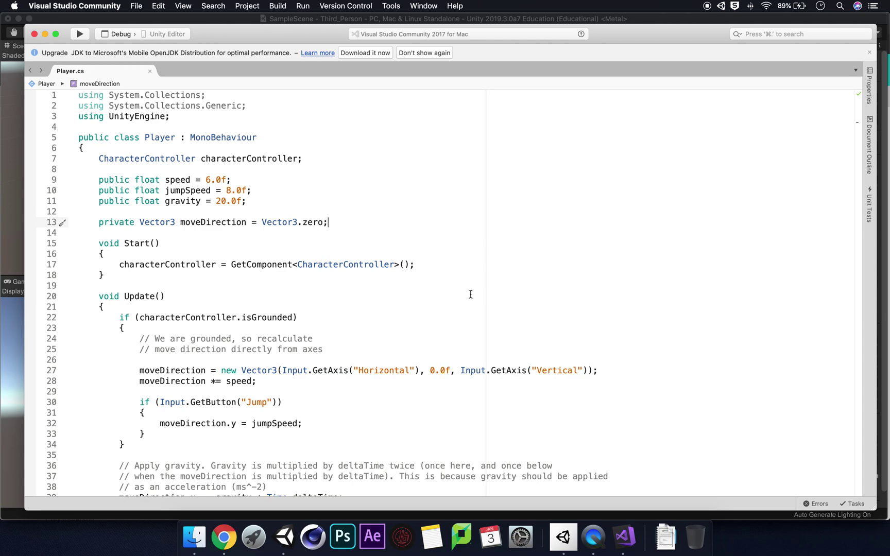
scroll(470, 294, down, 5)
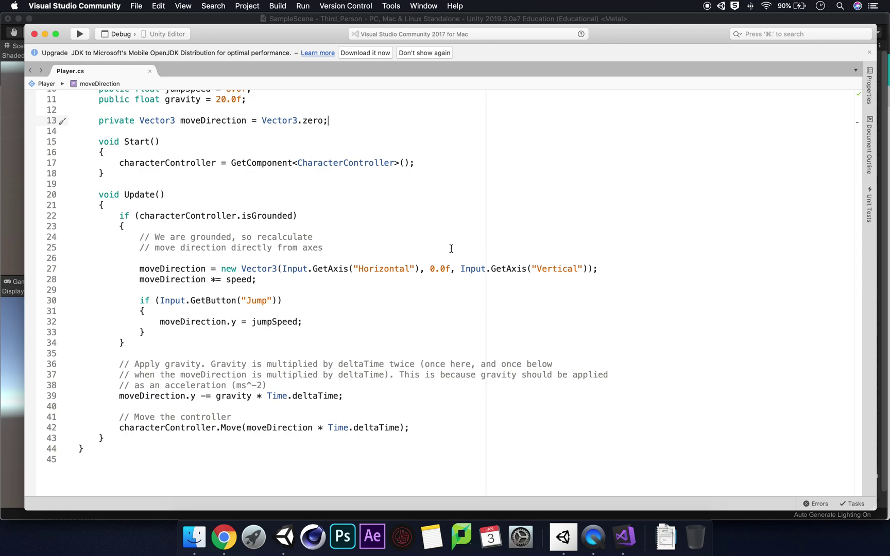
scroll(451, 249, up, 5)
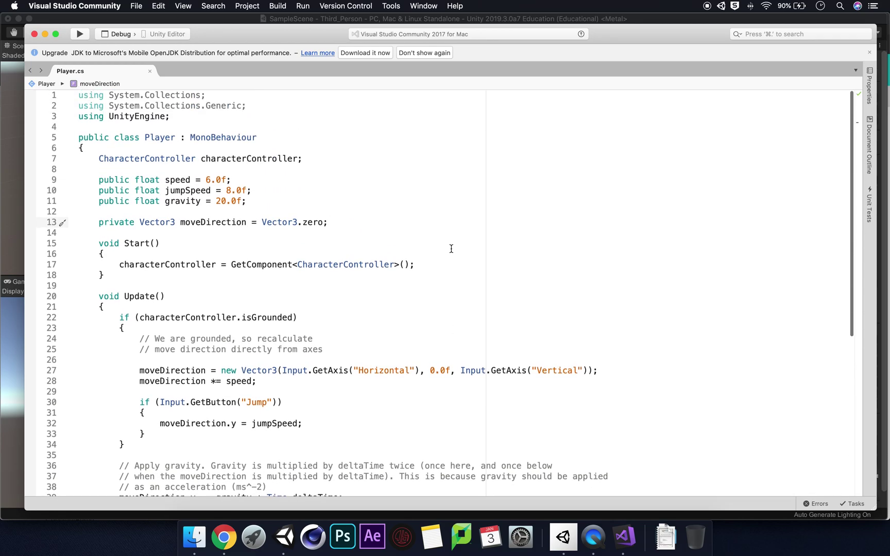
scroll(451, 249, down, 3)
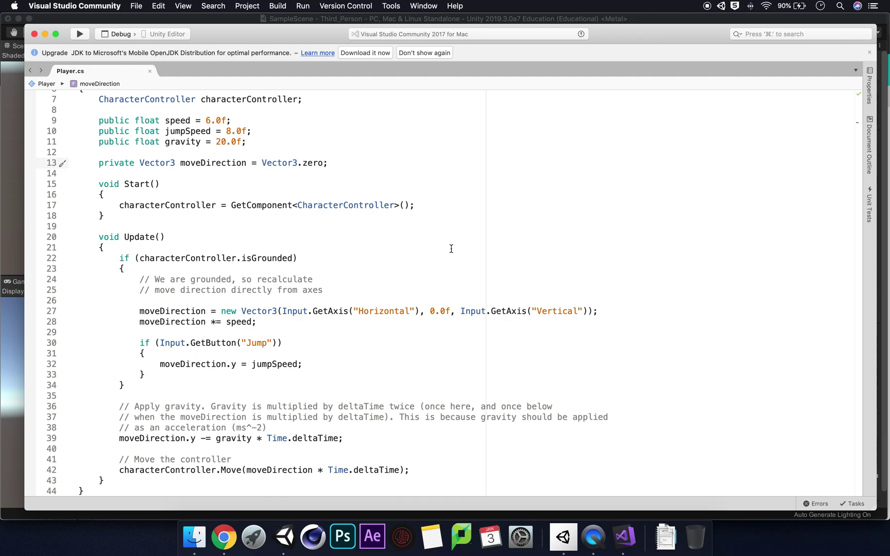
scroll(540, 275, up, 3)
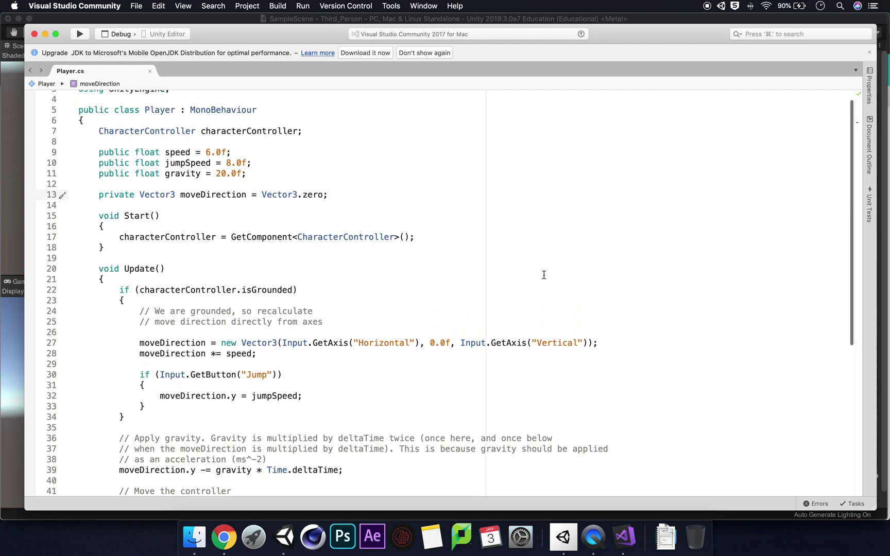
scroll(542, 275, down, 5)
scroll(541, 275, up, 5)
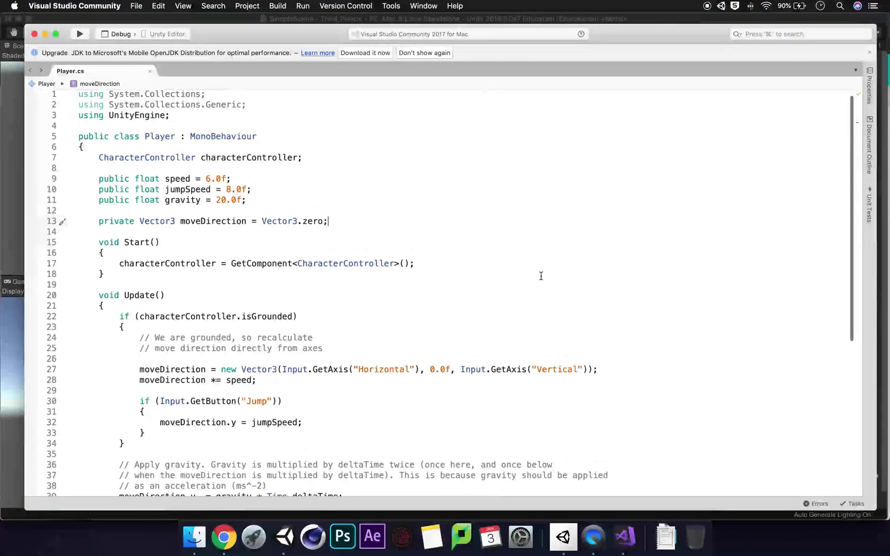
scroll(541, 276, down, 3)
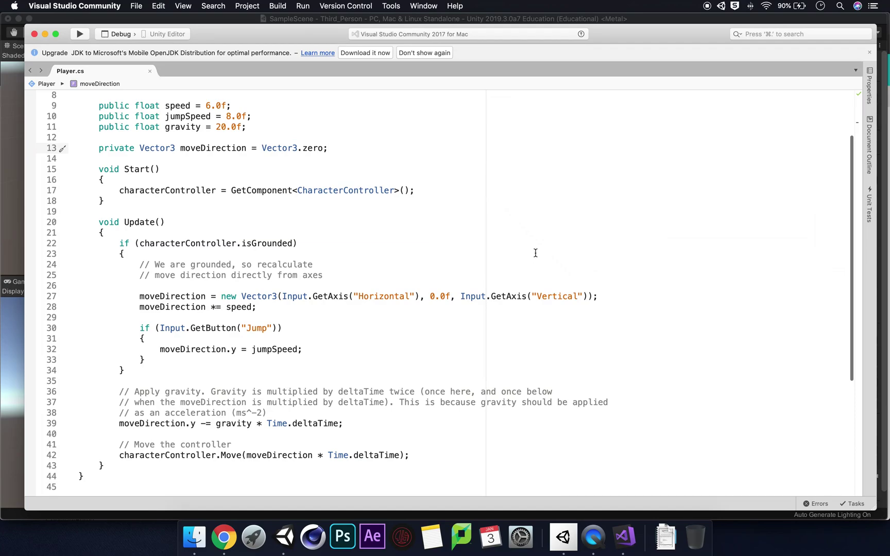
scroll(535, 252, up, 3)
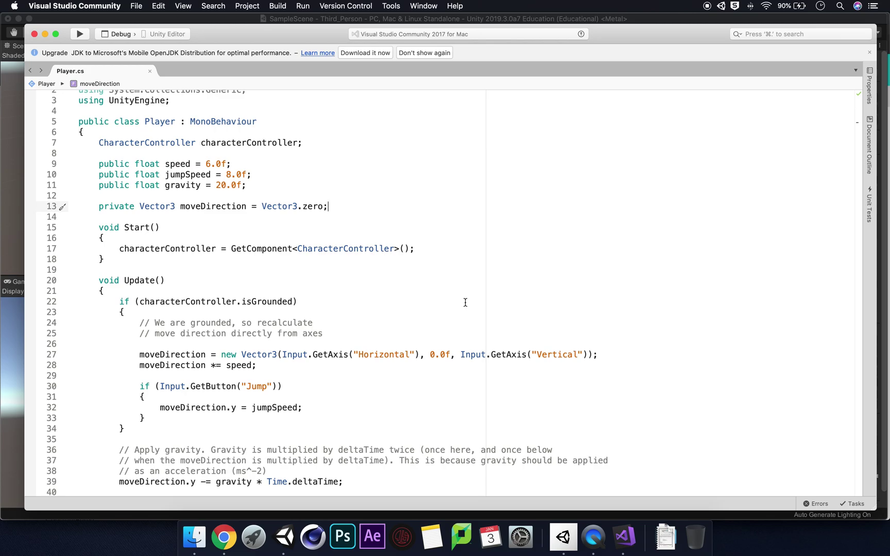
scroll(464, 303, up, 1)
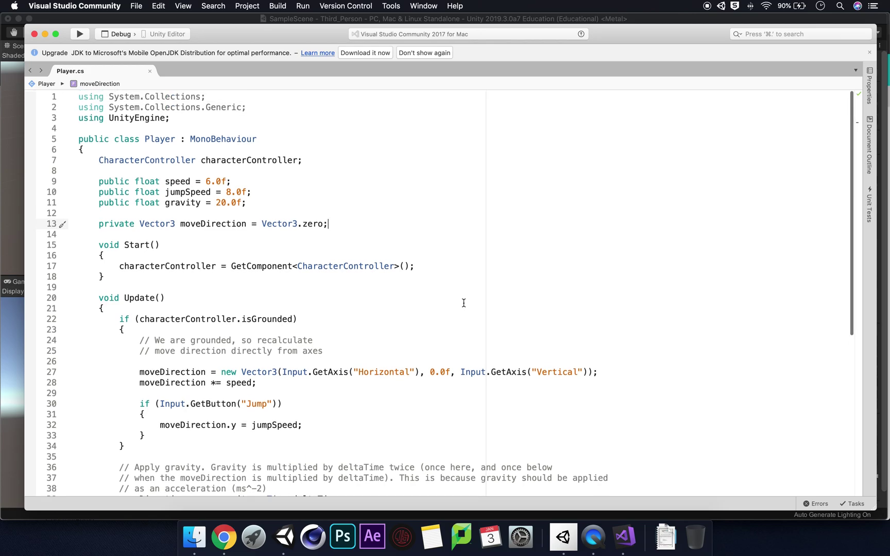
scroll(464, 304, down, 3)
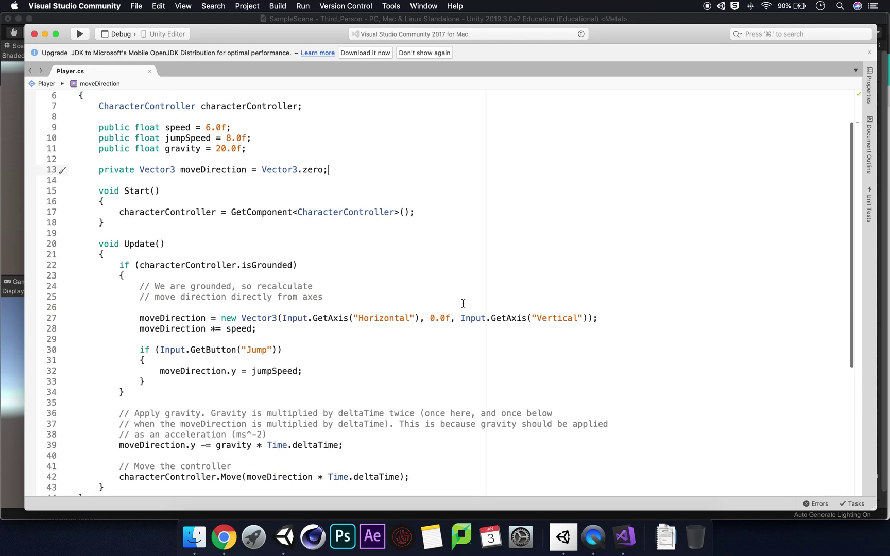
scroll(464, 303, down, 5)
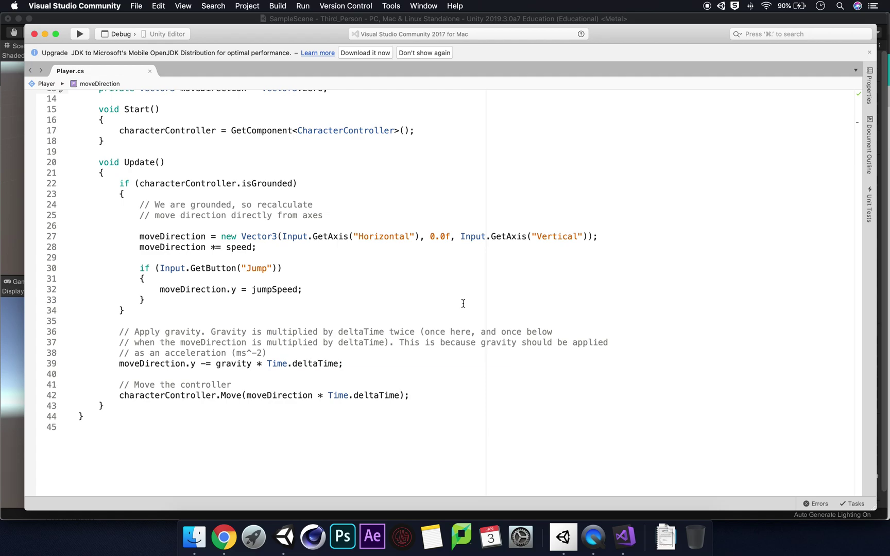
scroll(463, 304, up, 8)
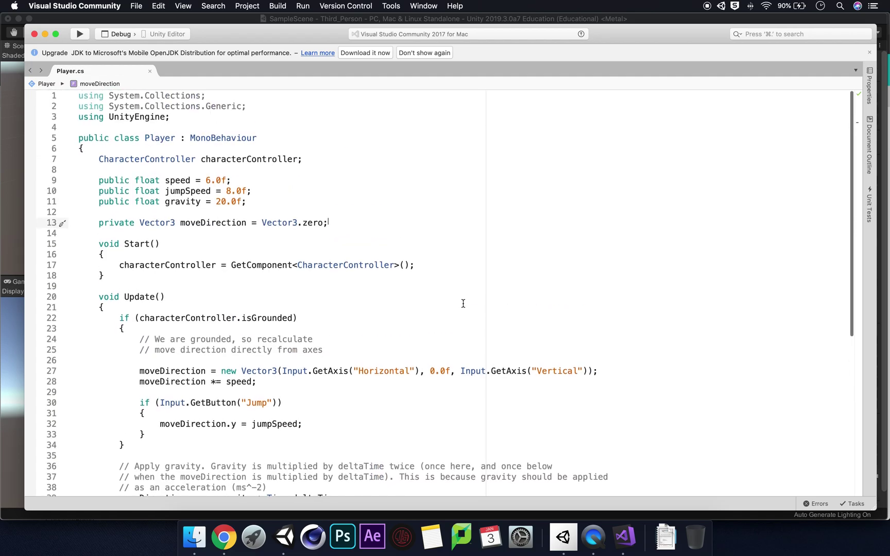